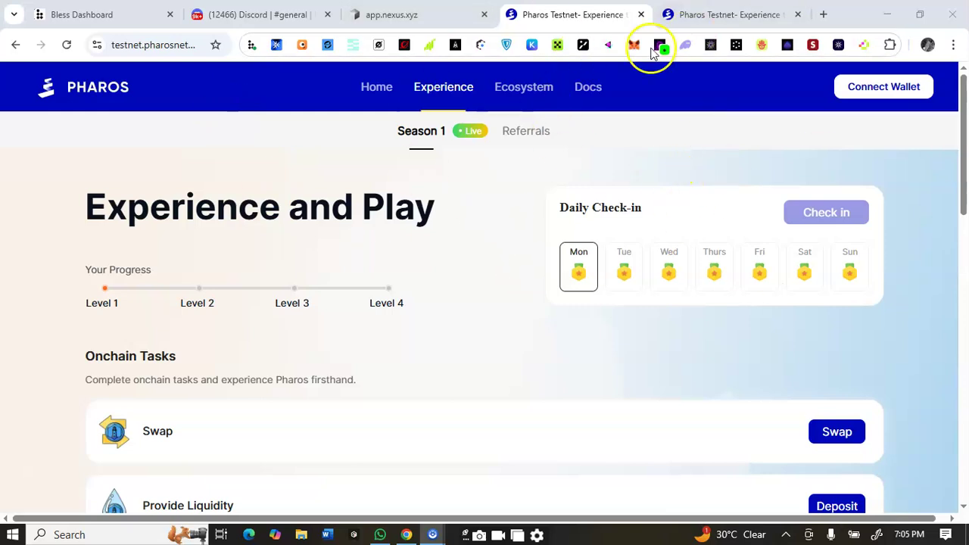
Step: Connect MetaMask to the site and approve adding and switching to the Pharos Testnet network
left_click(893, 88)
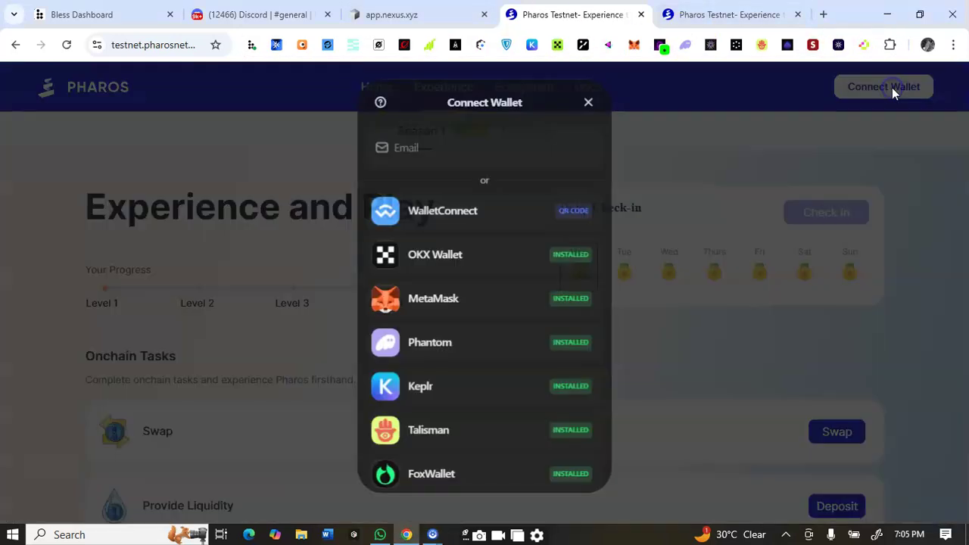
left_click(894, 93)
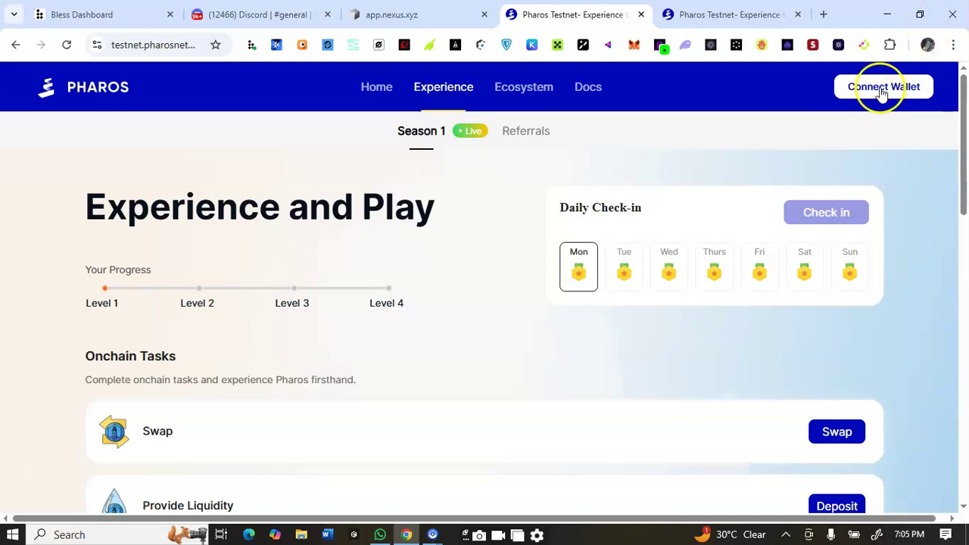
left_click(880, 89)
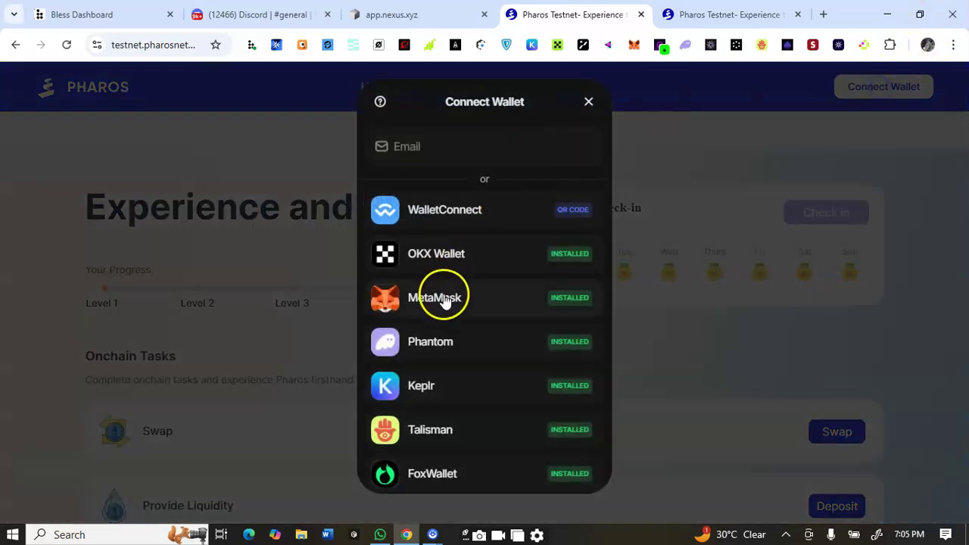
left_click(443, 296)
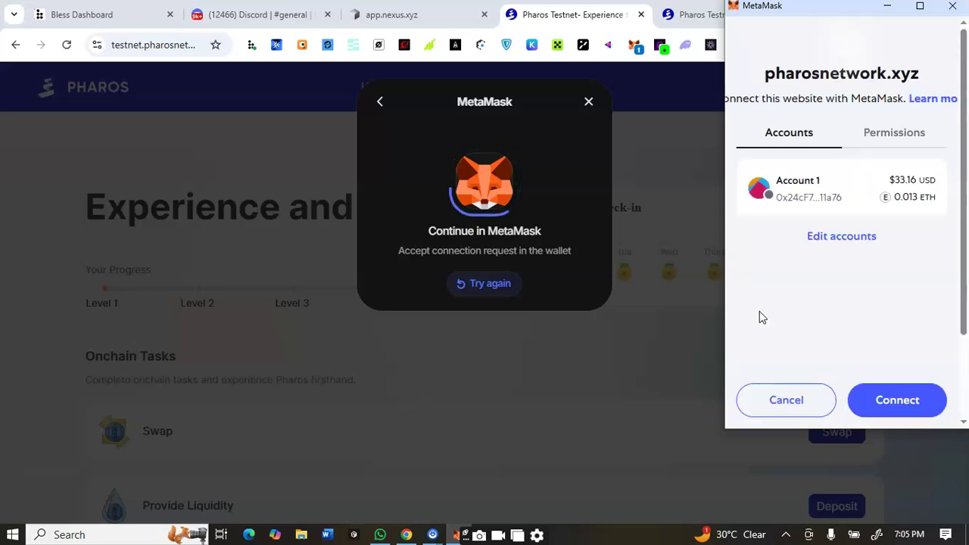
left_click(893, 400)
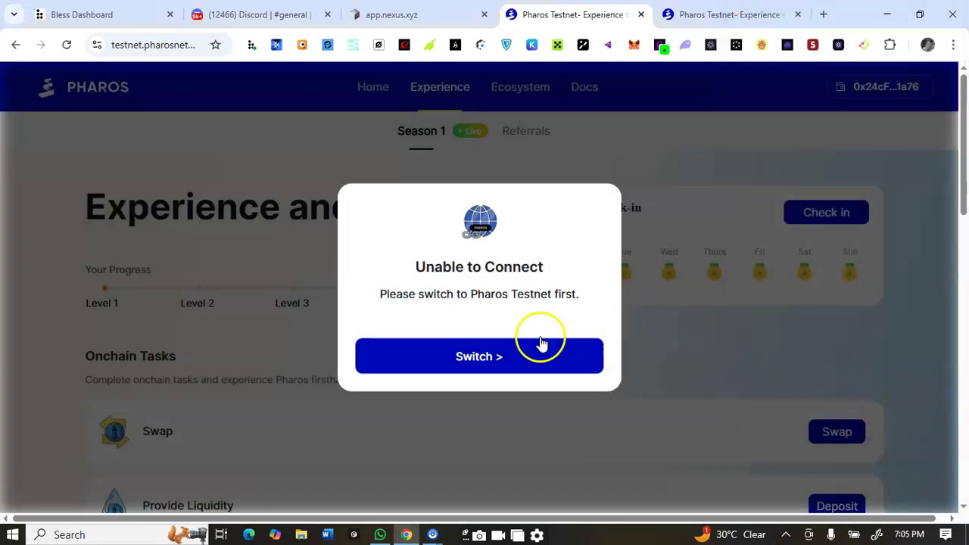
left_click(477, 356)
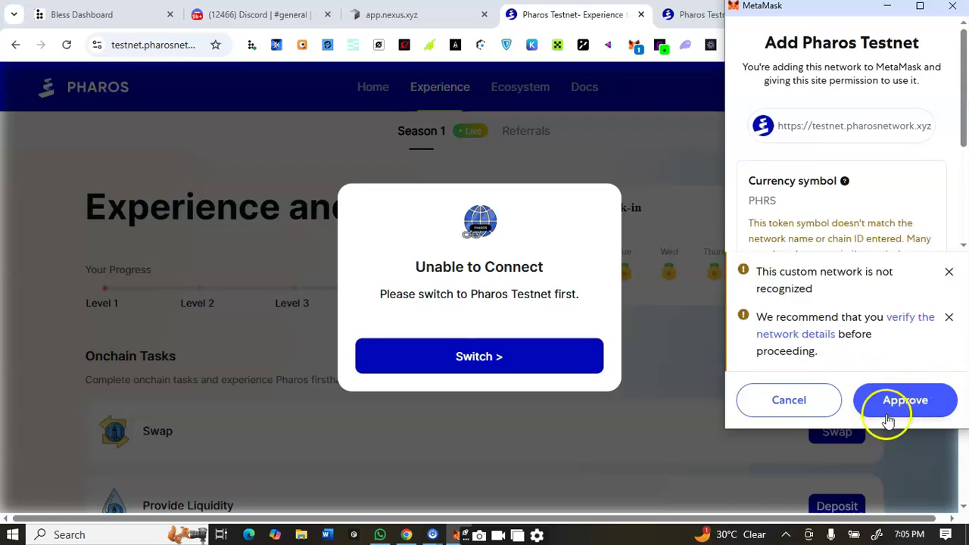
left_click(890, 401)
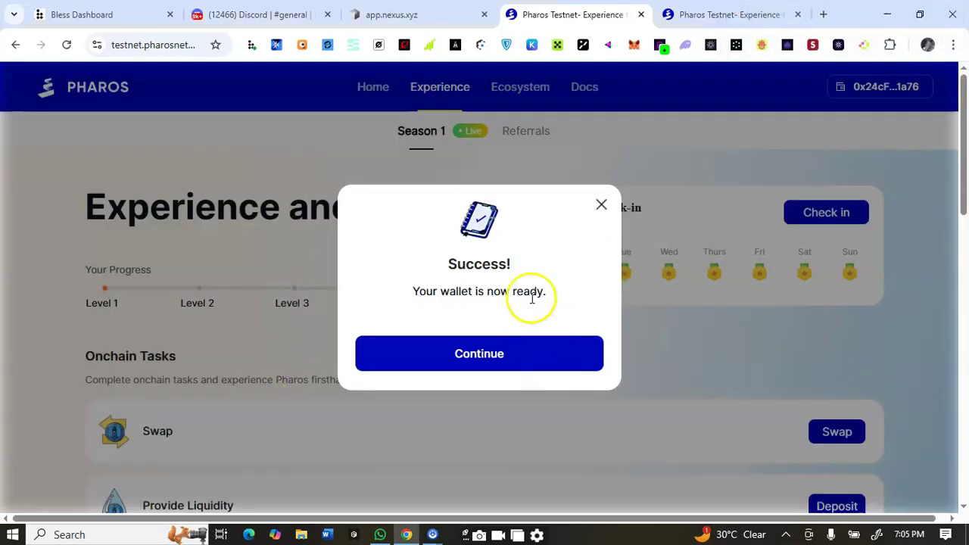
Step: Sign the MetaMask login message so the address shows in the header, then visit the other Pharos tab
left_click(483, 357)
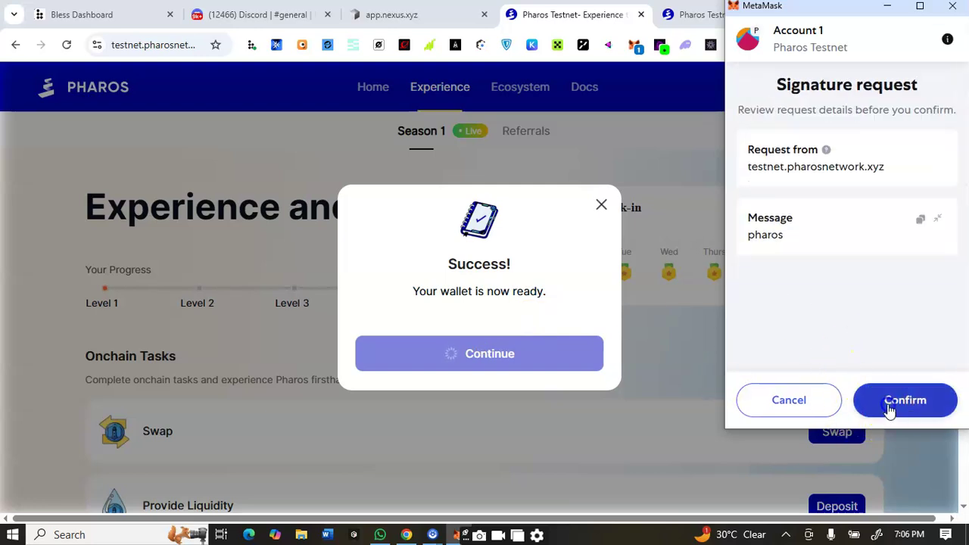
left_click(889, 409)
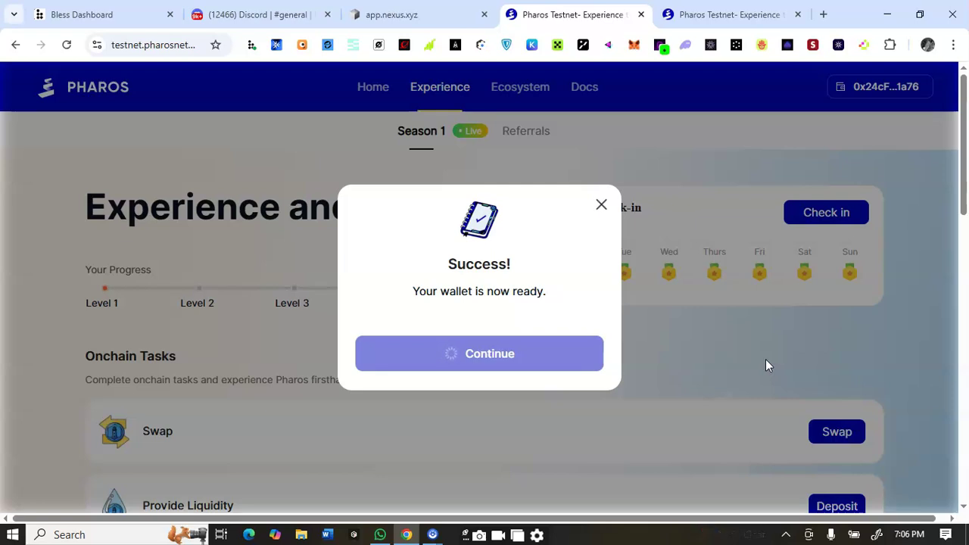
left_click(606, 287)
left_click(734, 232)
left_click(625, 174)
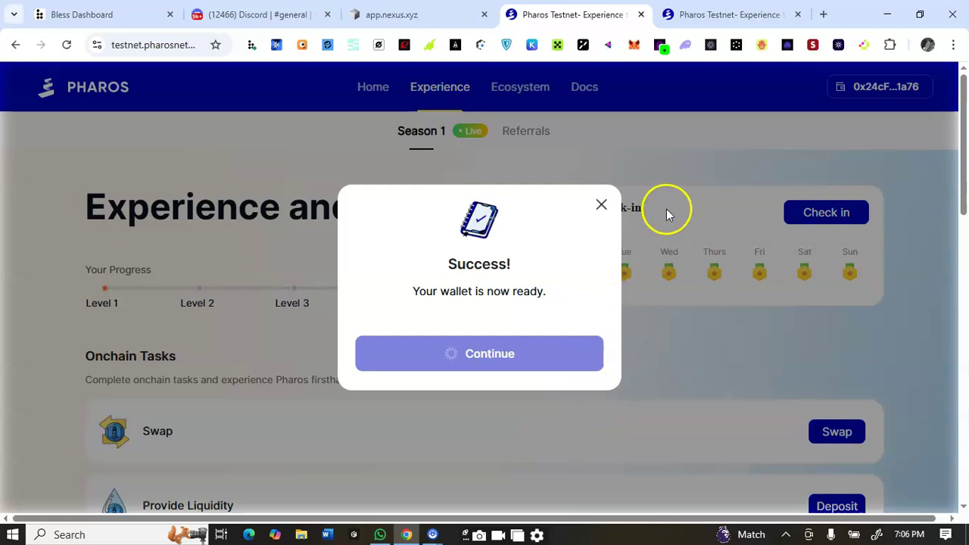
left_click(693, 18)
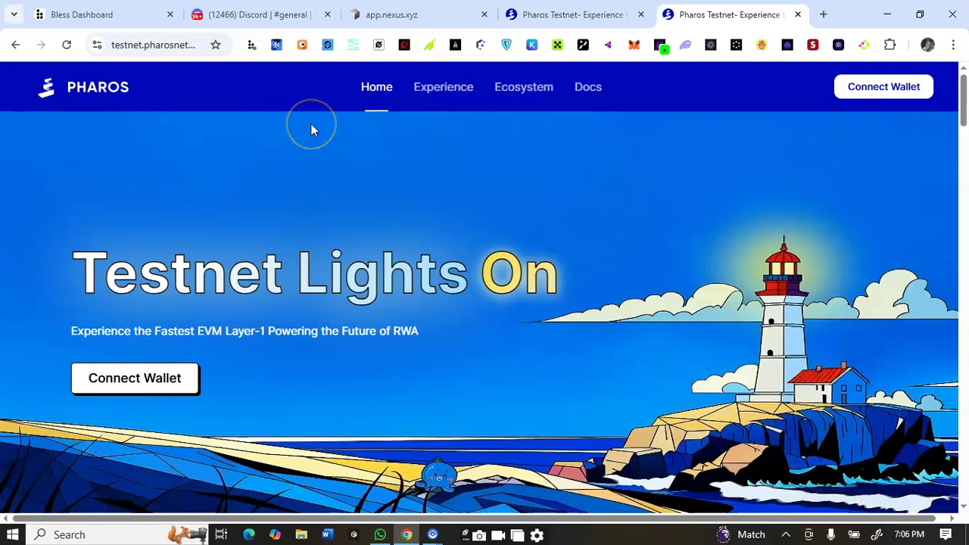
left_click(870, 90)
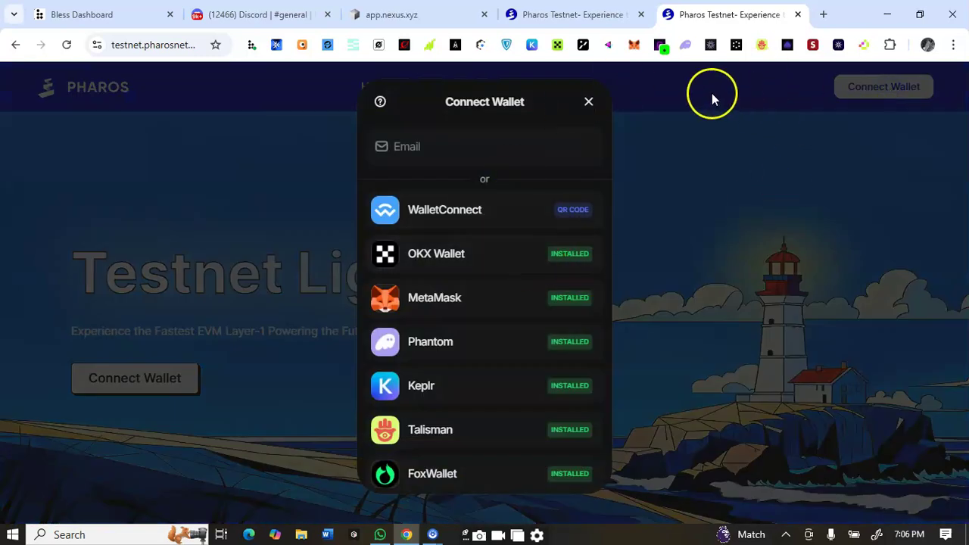
left_click(460, 302)
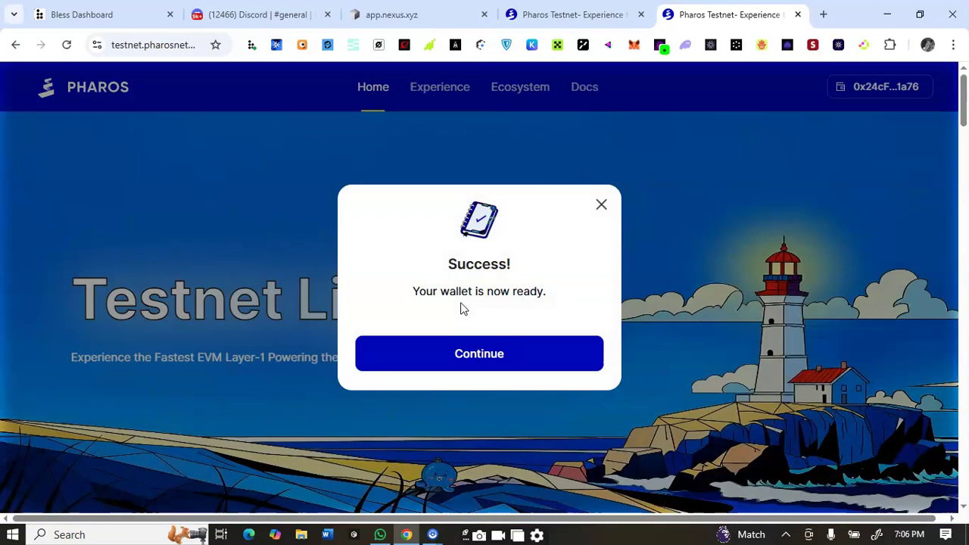
left_click(493, 353)
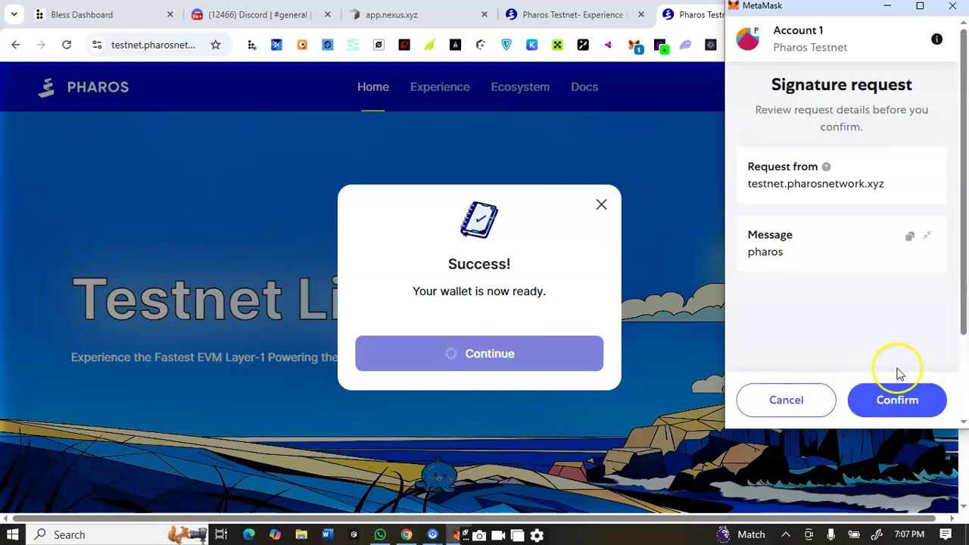
left_click(903, 401)
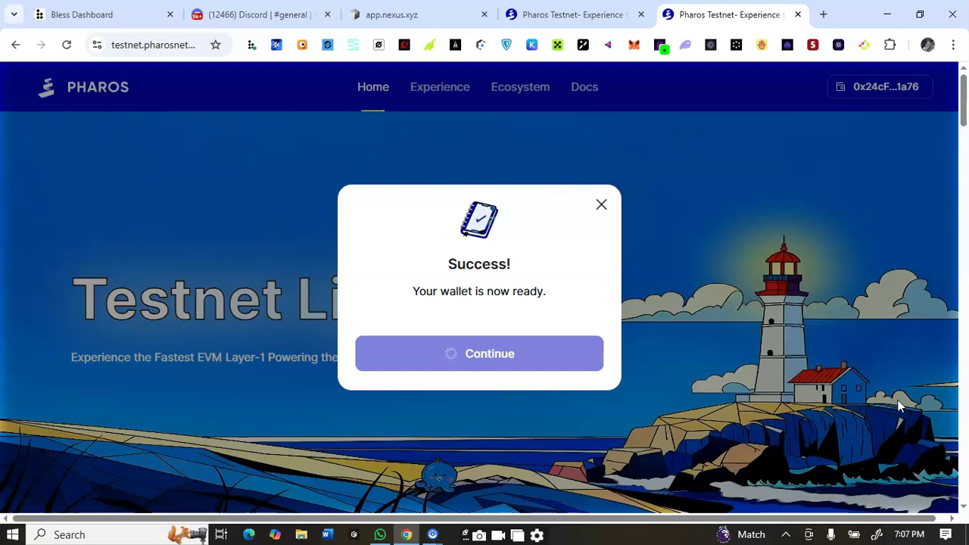
left_click(600, 207)
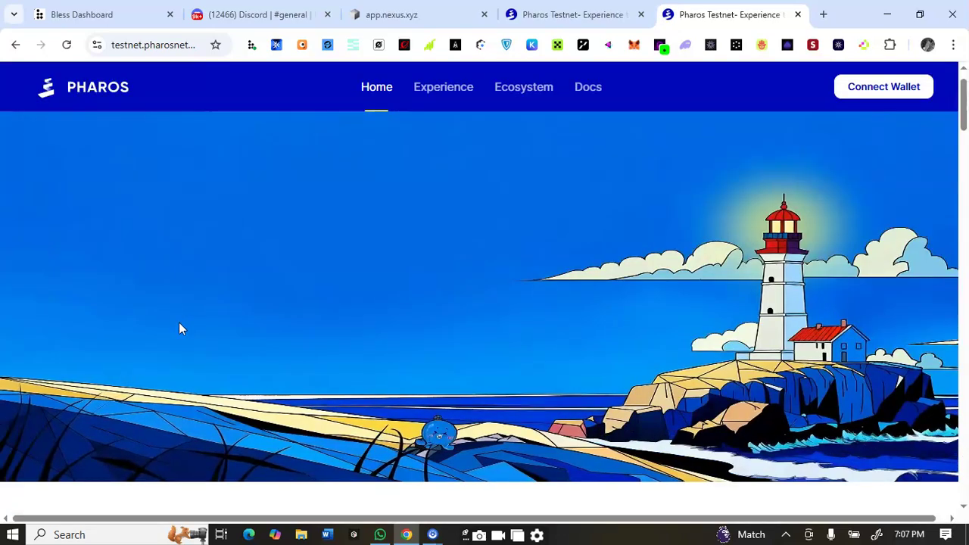
Step: Reconnect MetaMask on the home page, approving the connection until the wallet-ready Success dialog appears
left_click(896, 85)
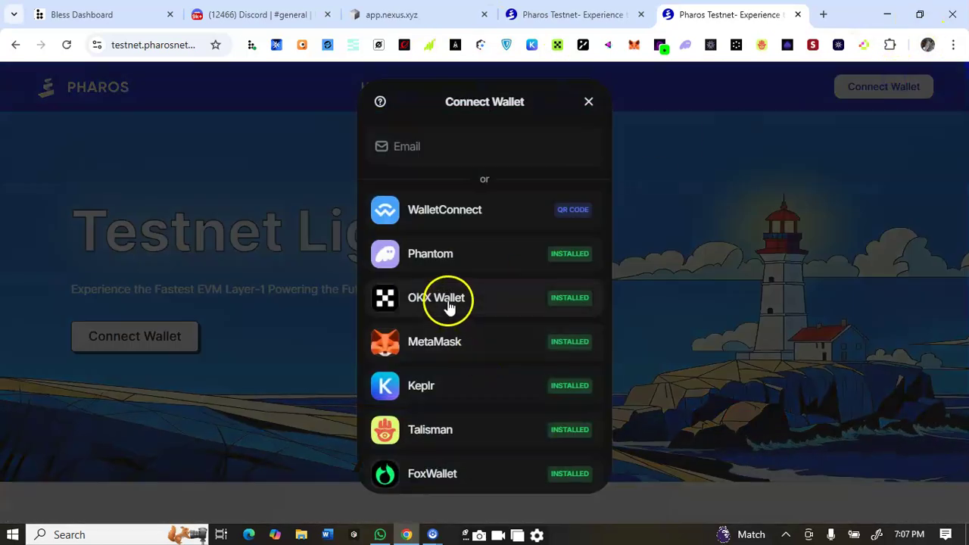
left_click(461, 340)
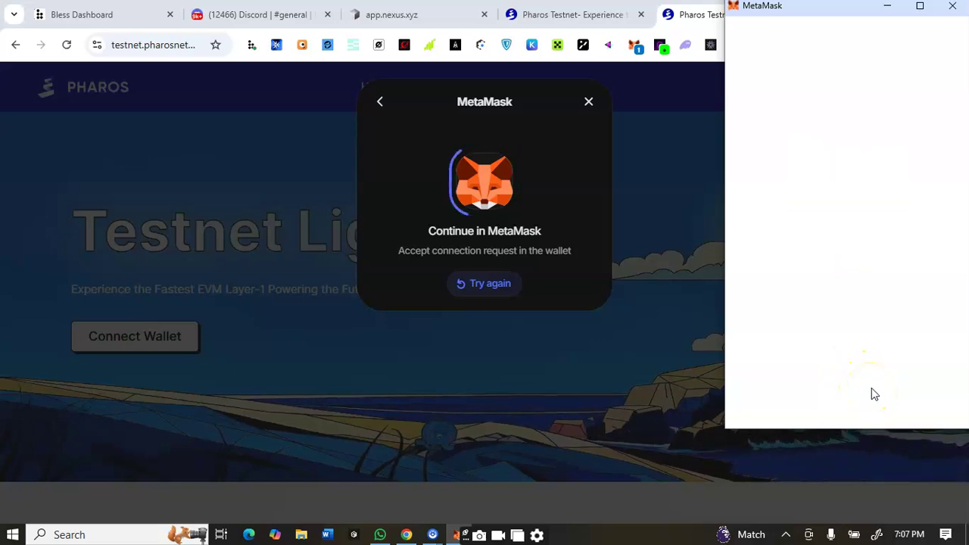
left_click(883, 396)
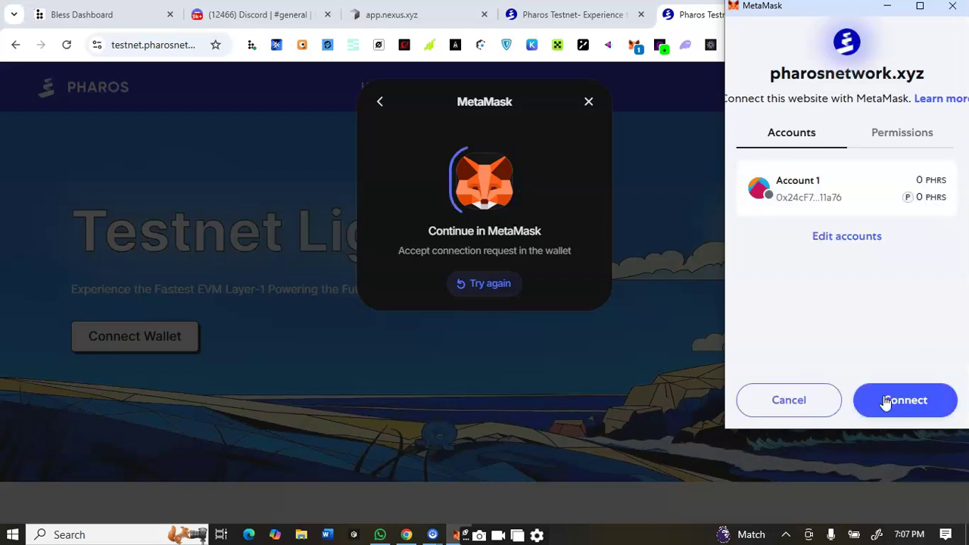
left_click(885, 400)
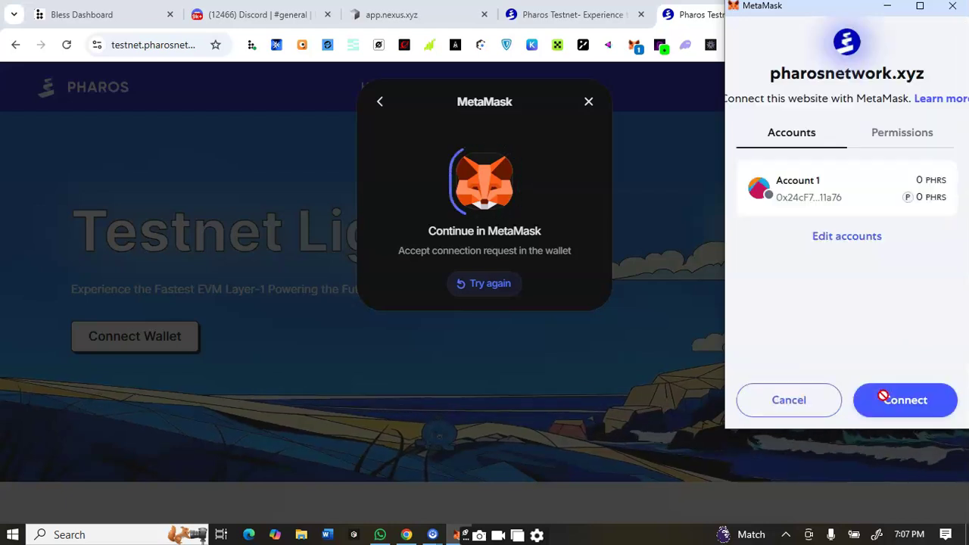
left_click(882, 395)
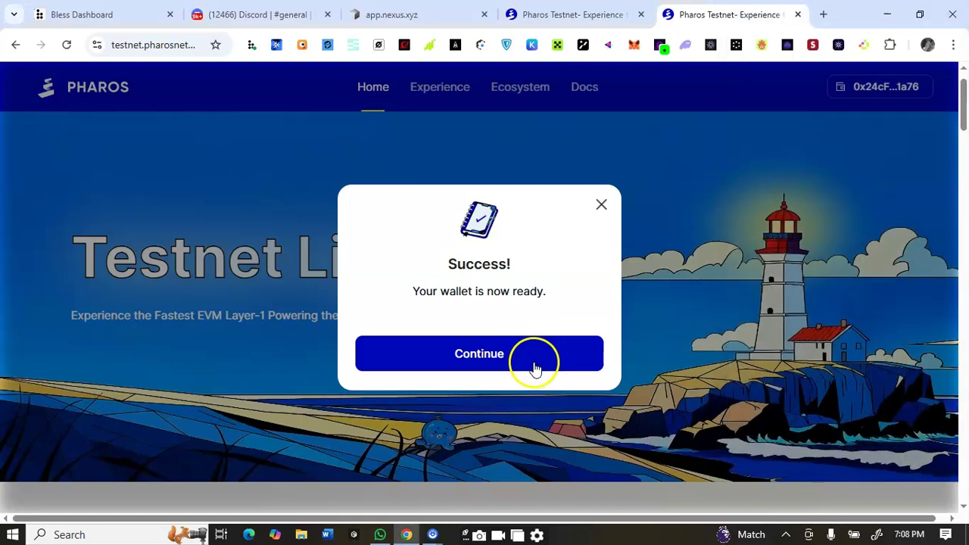
left_click(533, 366)
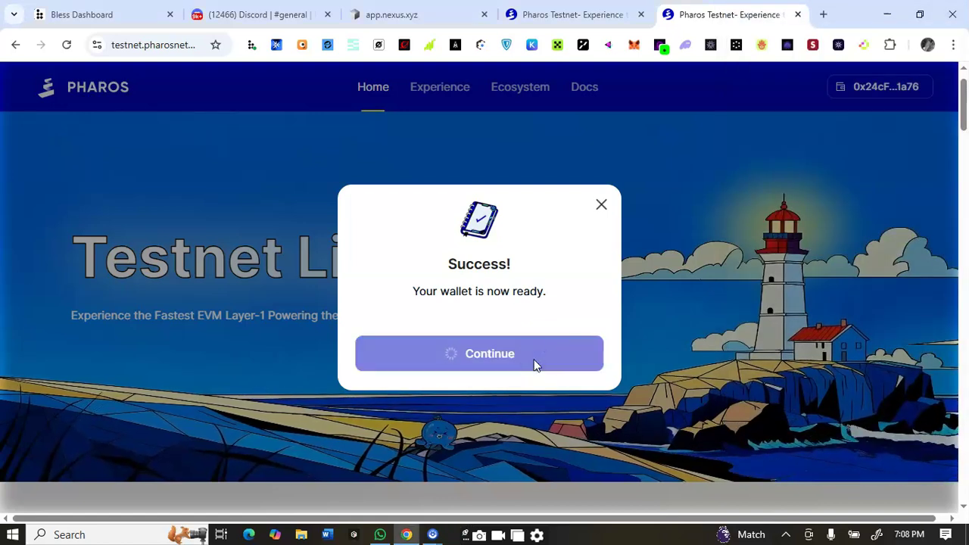
Step: Sign in on the Experience page and claim Monday's daily check-in
left_click(582, 17)
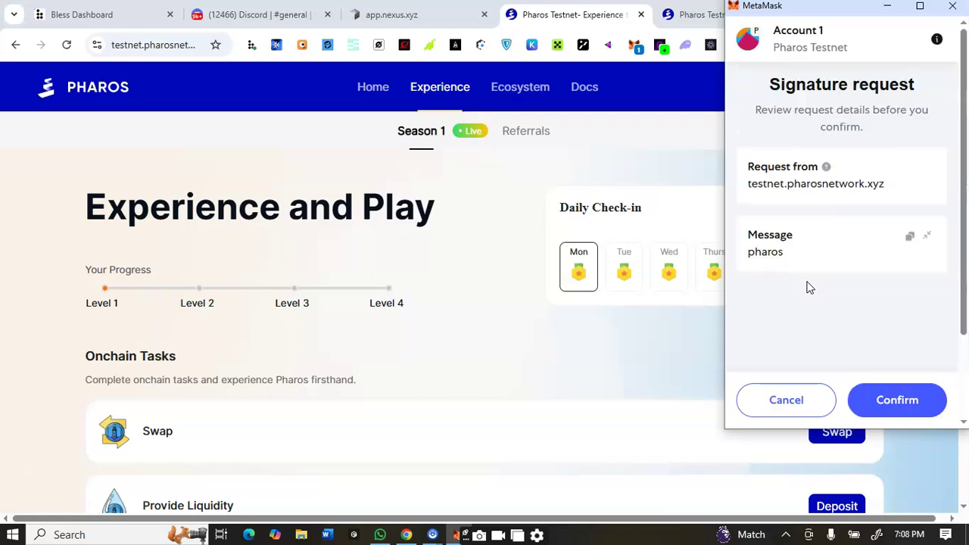
left_click(880, 410)
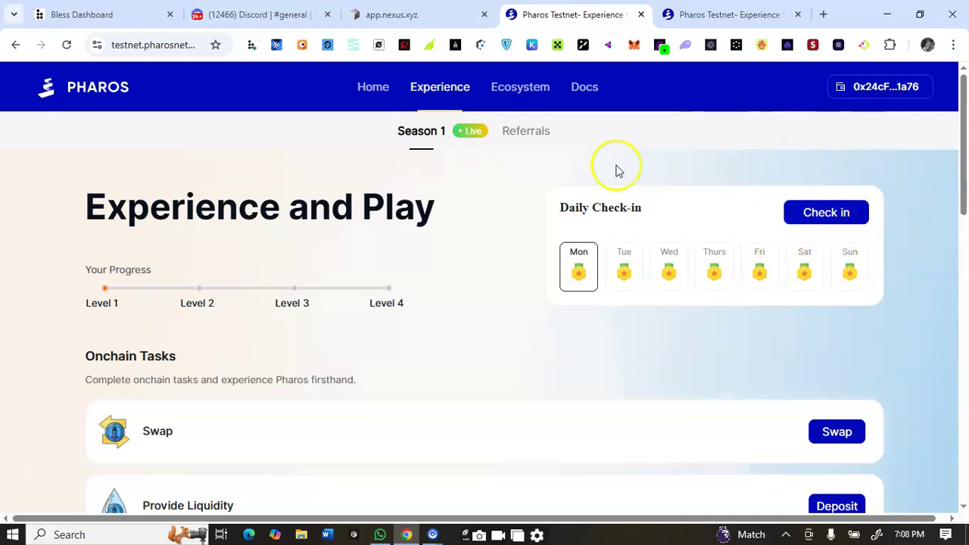
left_click(819, 216)
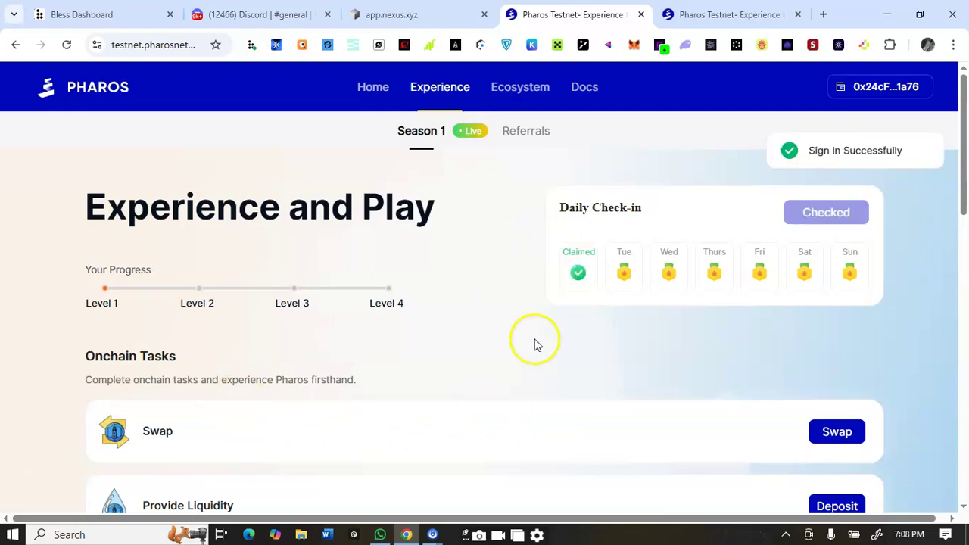
scroll(506, 255, "down", 2)
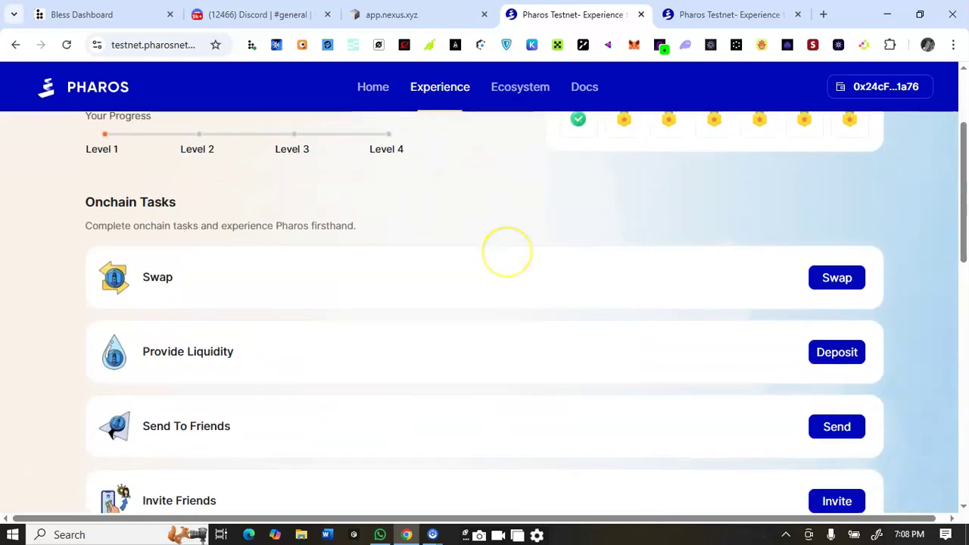
scroll(507, 255, "down", 2)
scroll(507, 255, "down", 1)
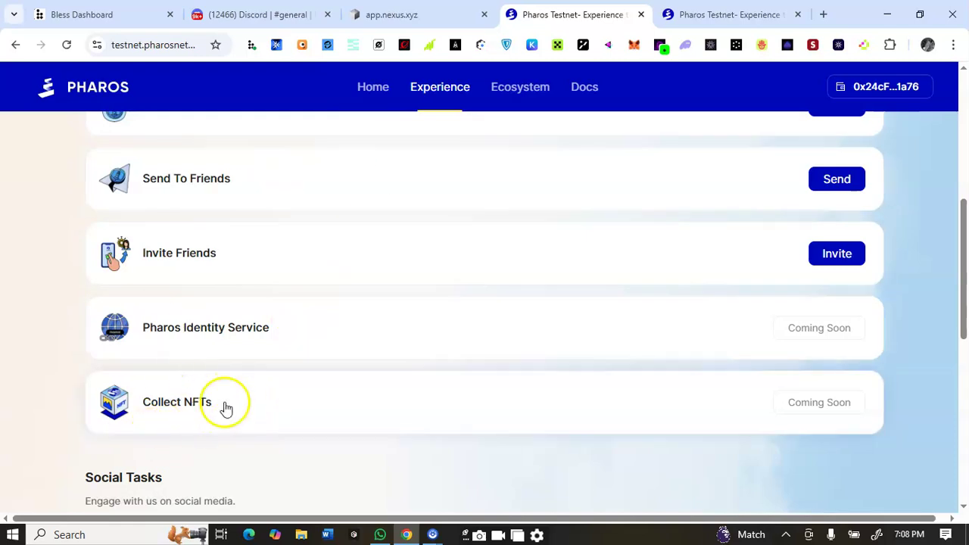
scroll(861, 386, "down", 1)
scroll(860, 374, "down", 1)
scroll(861, 374, "down", 1)
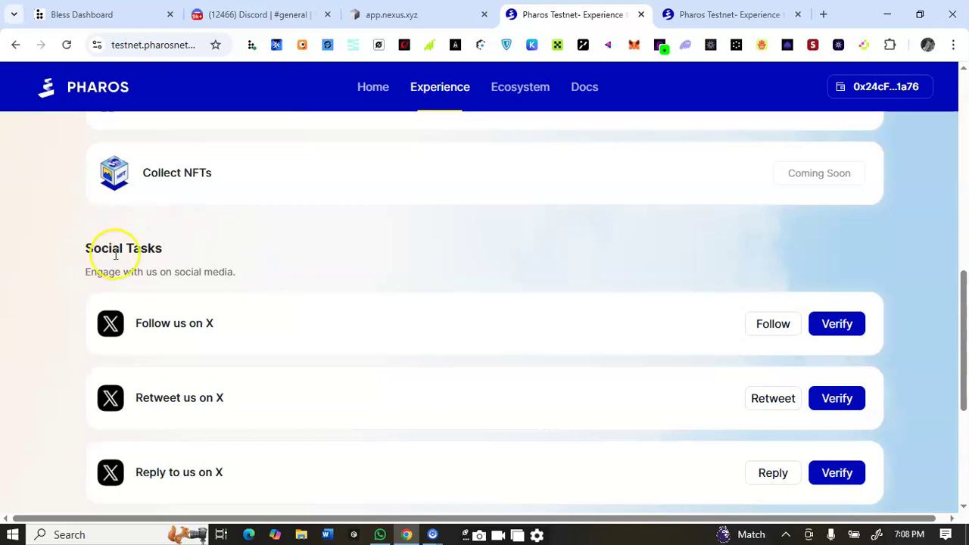
scroll(542, 371, "down", 2)
scroll(543, 371, "down", 1)
scroll(469, 245, "up", 1)
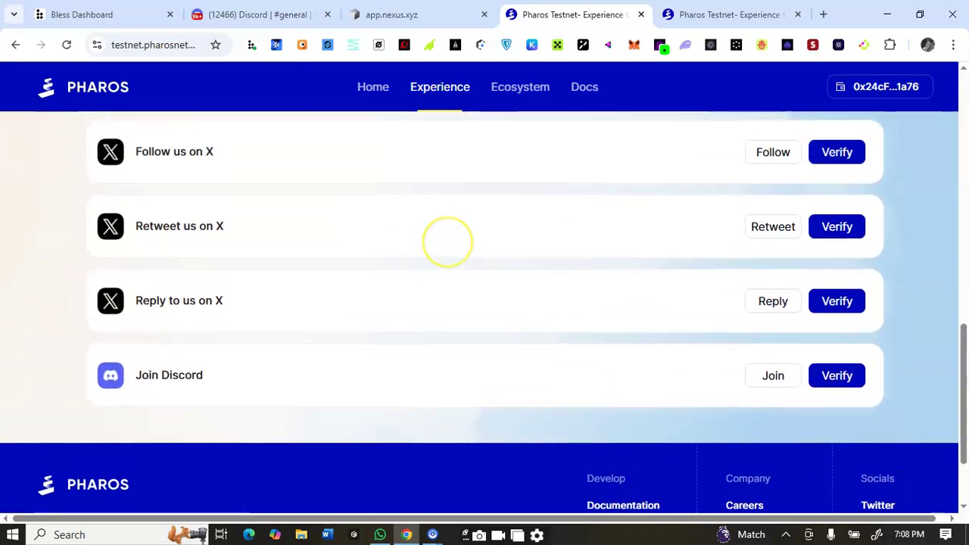
scroll(447, 243, "up", 1)
scroll(447, 242, "up", 1)
scroll(448, 243, "up", 3)
scroll(447, 242, "up", 3)
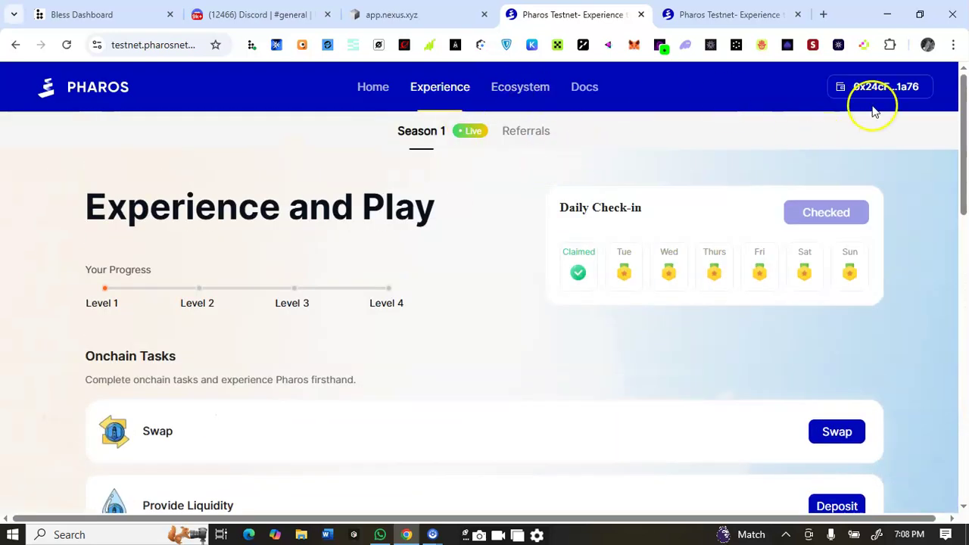
Step: Open the wallet profile and authorize Pharos Testnet to access the X account
left_click(843, 91)
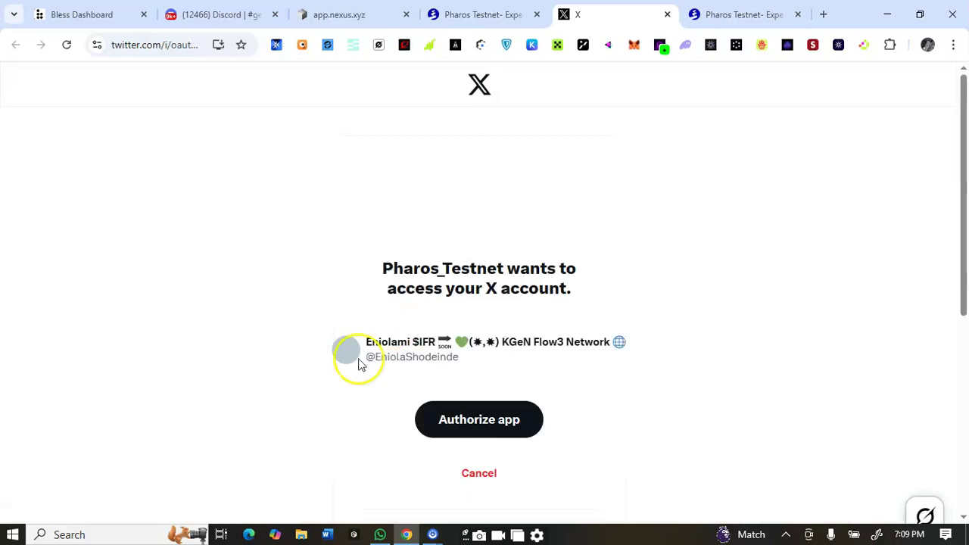
left_click(469, 430)
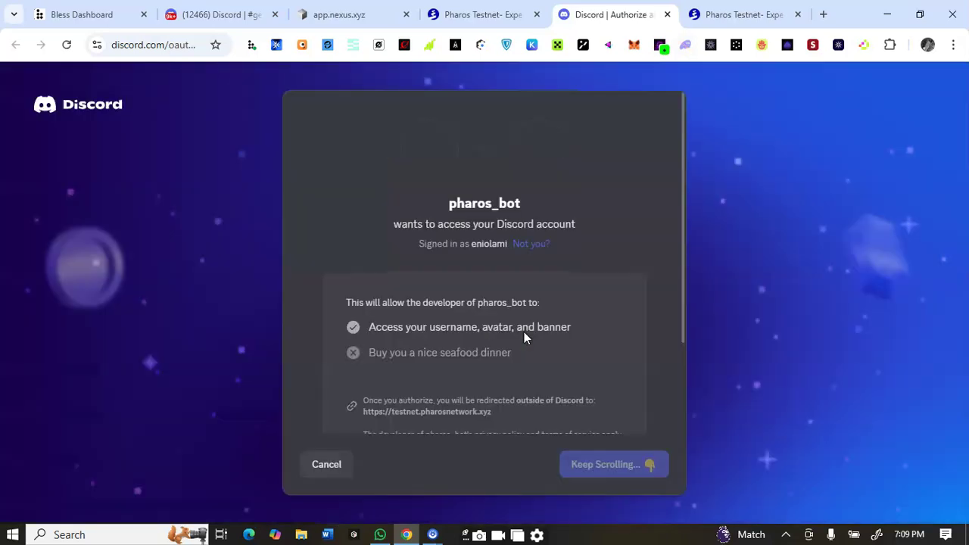
Step: Authorize pharos_bot on Discord so the profile shows both Twitter and Discord connected
left_click(555, 424)
scroll(555, 425, "down", 1)
scroll(555, 425, "down", 1)
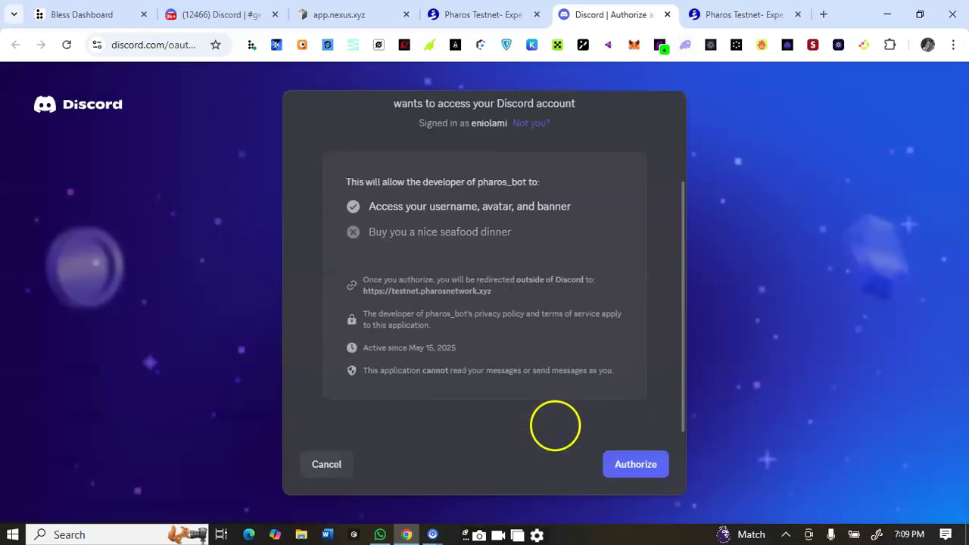
left_click(627, 468)
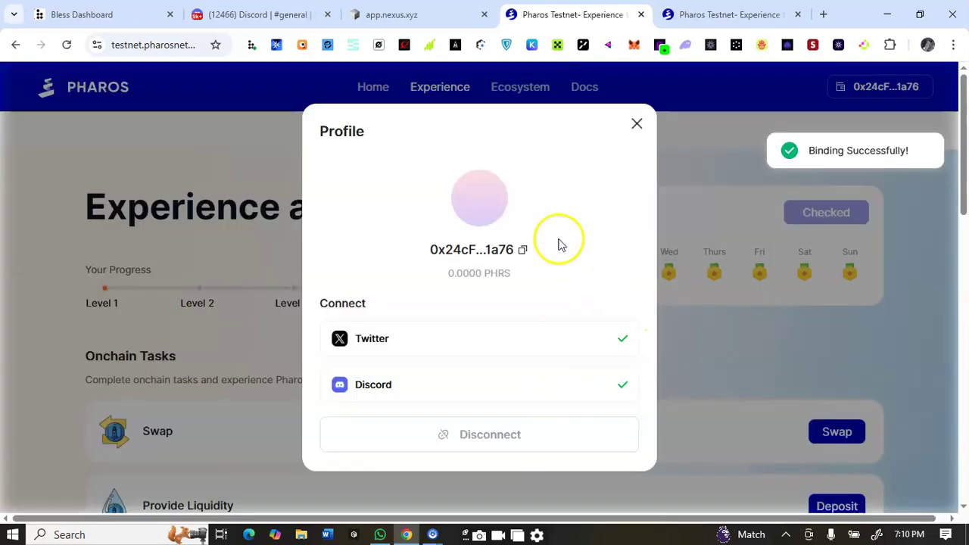
Step: Close the Profile window and scroll the home page to the Social Tasks section
left_click(636, 124)
scroll(482, 371, "down", 8)
scroll(482, 372, "down", 4)
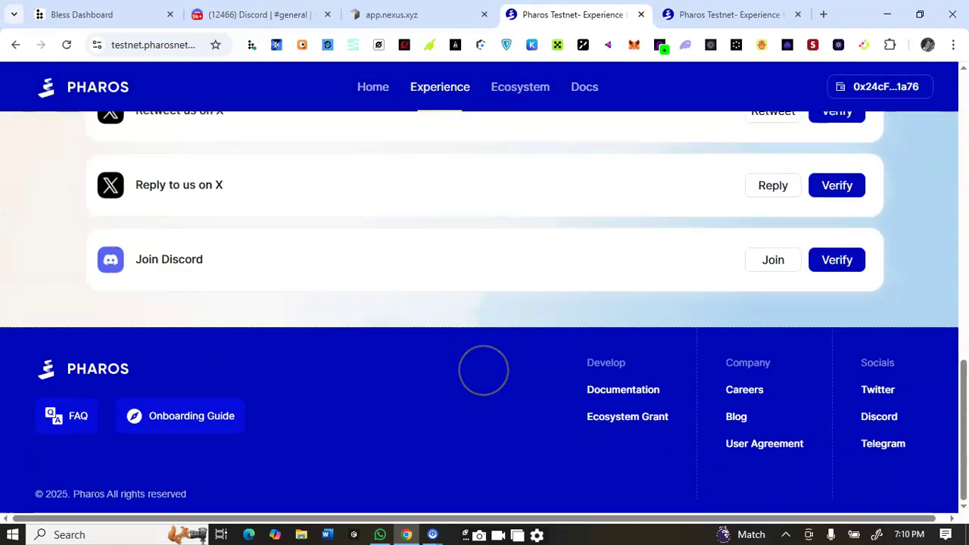
scroll(482, 371, "up", 3)
scroll(56, 393, "down", 1)
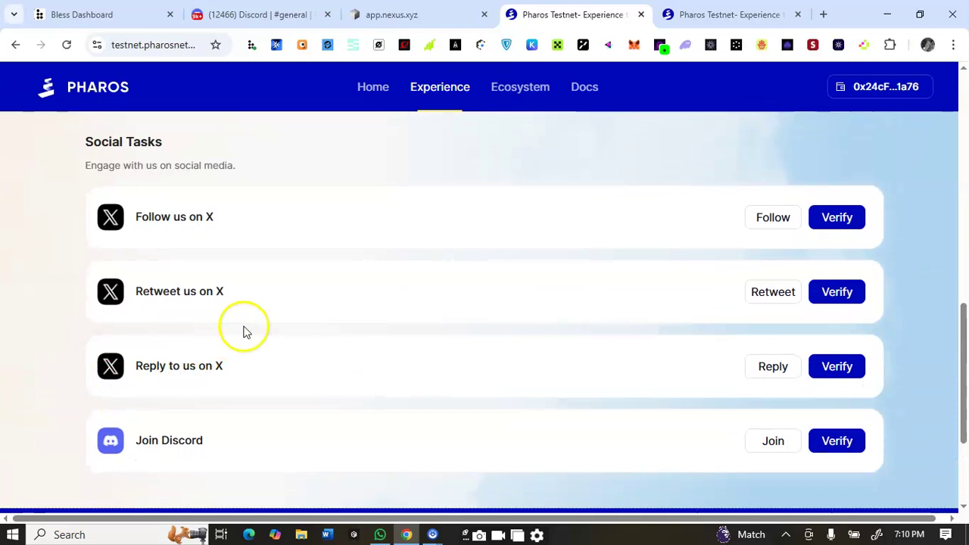
scroll(225, 447, "down", 1)
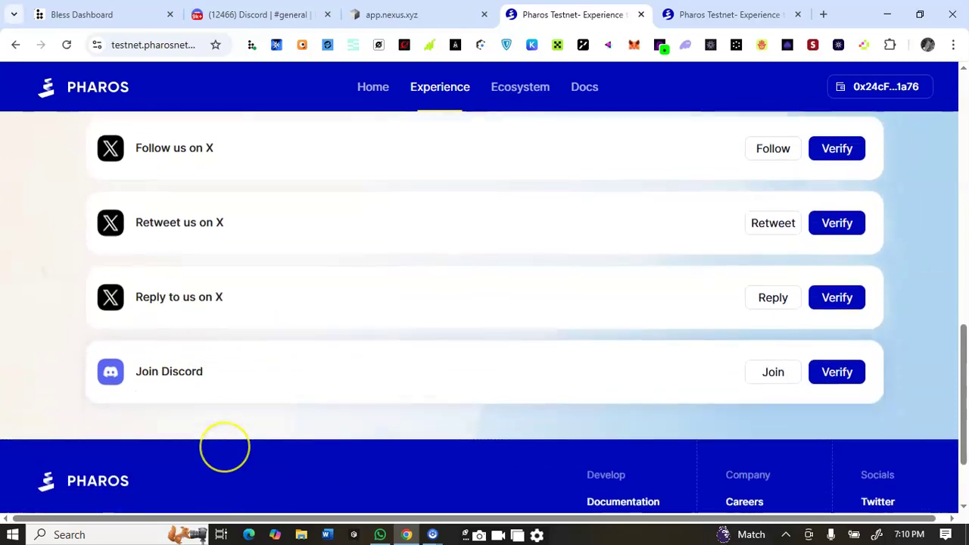
scroll(225, 447, "up", 2)
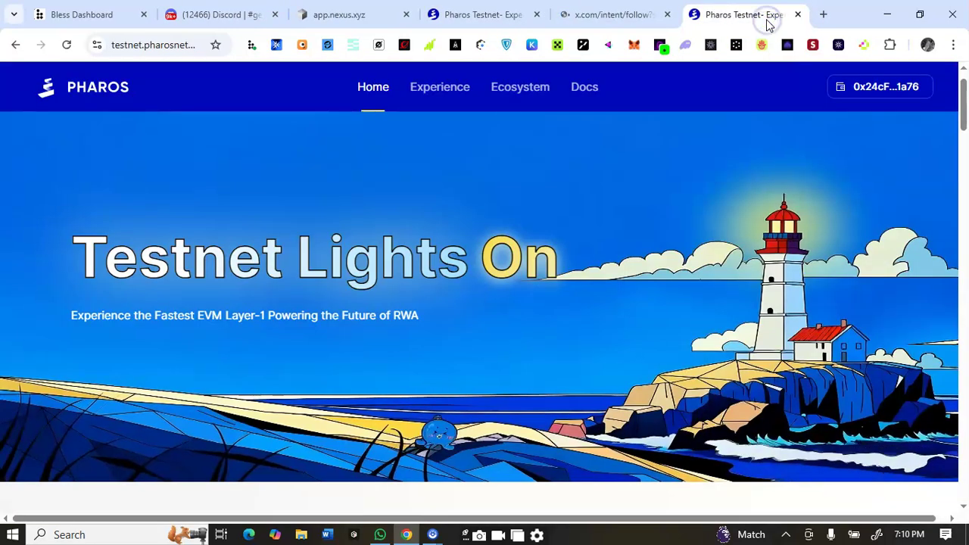
Step: Scroll the home page to bring the Claim Testnet Tokens and Add Testnet Manually cards into view
scroll(484, 303, "down", 3)
scroll(484, 303, "down", 3)
scroll(484, 303, "down", 3)
scroll(484, 303, "down", 3)
scroll(485, 303, "up", 2)
scroll(484, 303, "up", 2)
scroll(484, 303, "up", 2)
scroll(484, 303, "up", 1)
scroll(484, 302, "up", 1)
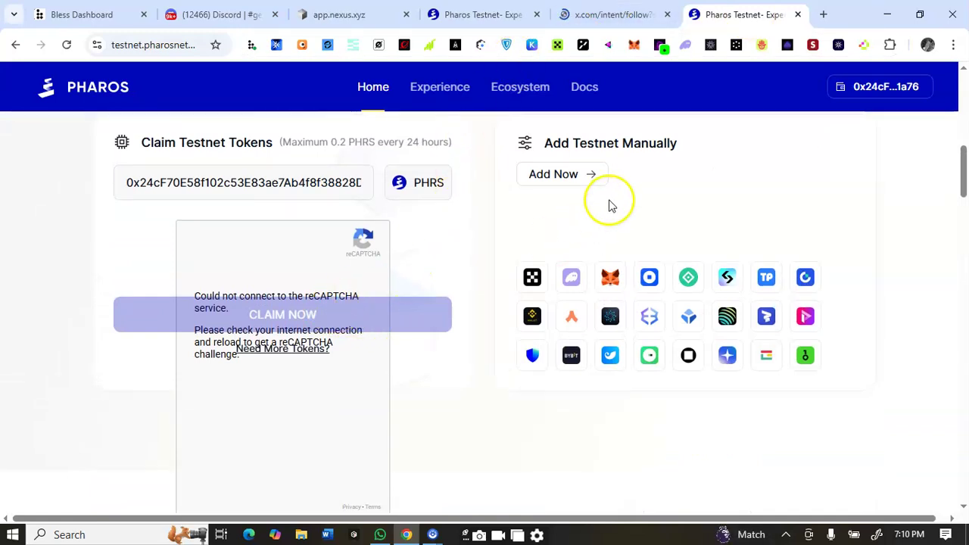
scroll(610, 201, "up", 2)
scroll(610, 195, "up", 1)
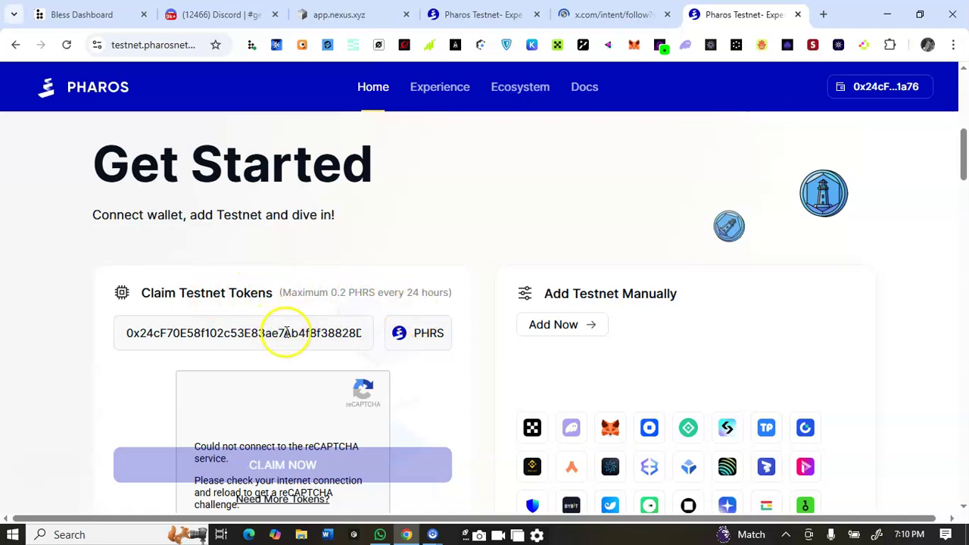
scroll(409, 380, "up", 1)
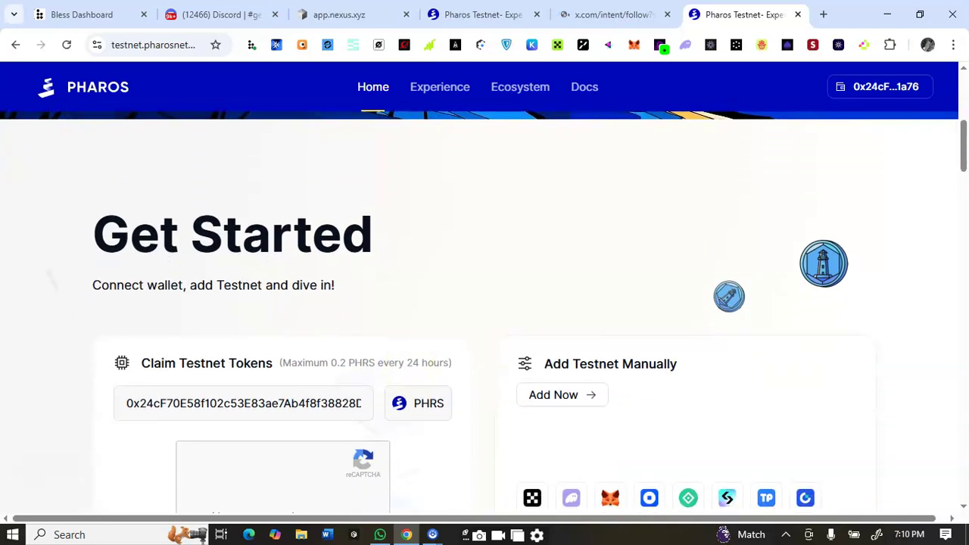
scroll(471, 327, "down", 2)
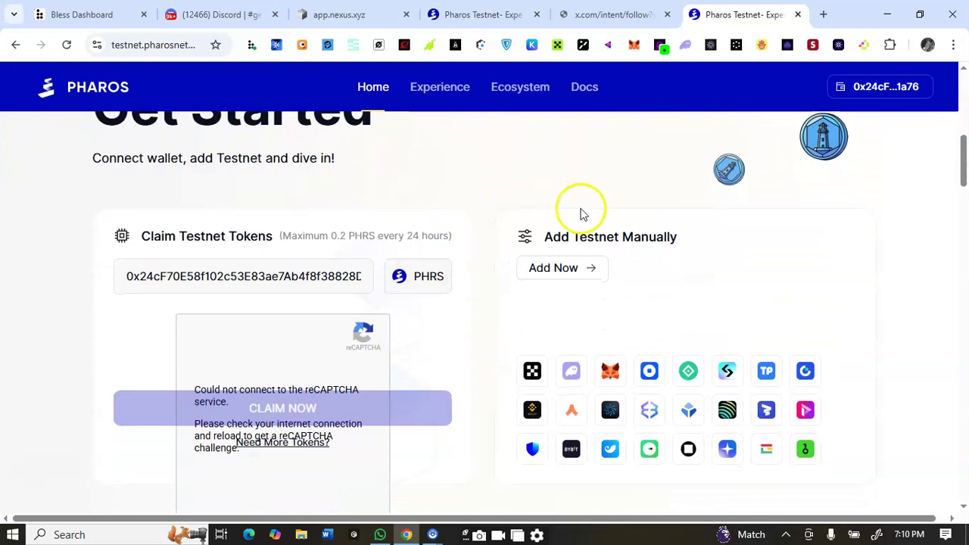
Step: View the manual testnet settings, then check MetaMask's 0 PHRS balance on Pharos Testnet
left_click(571, 271)
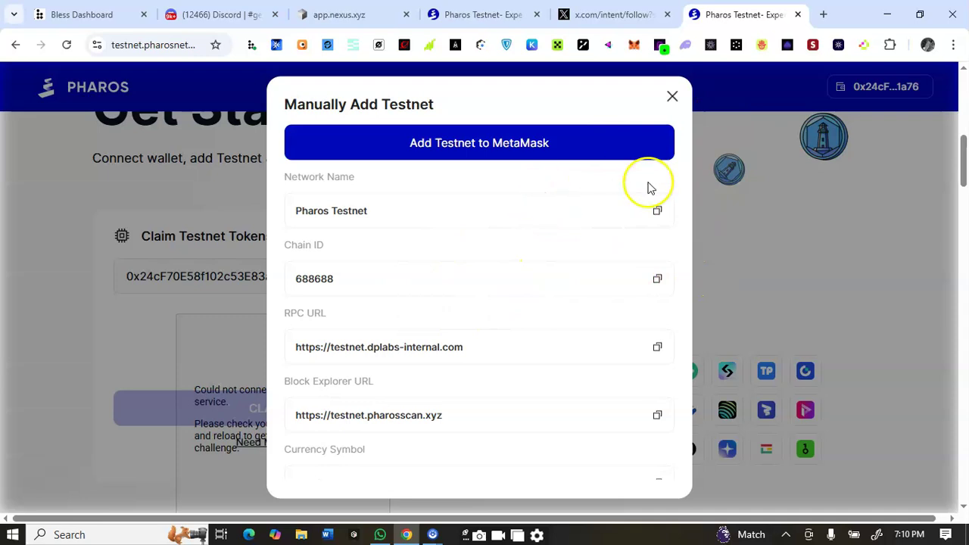
left_click(873, 187)
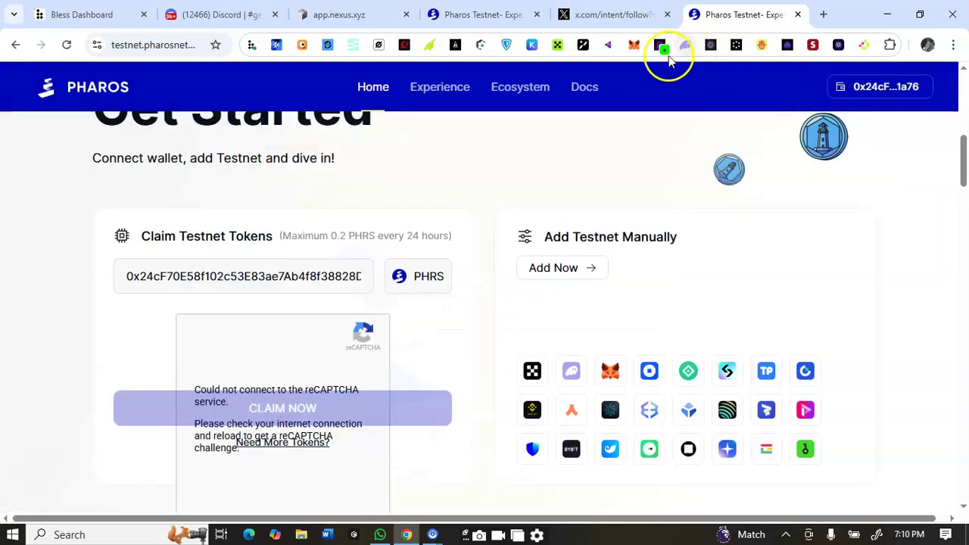
left_click(635, 46)
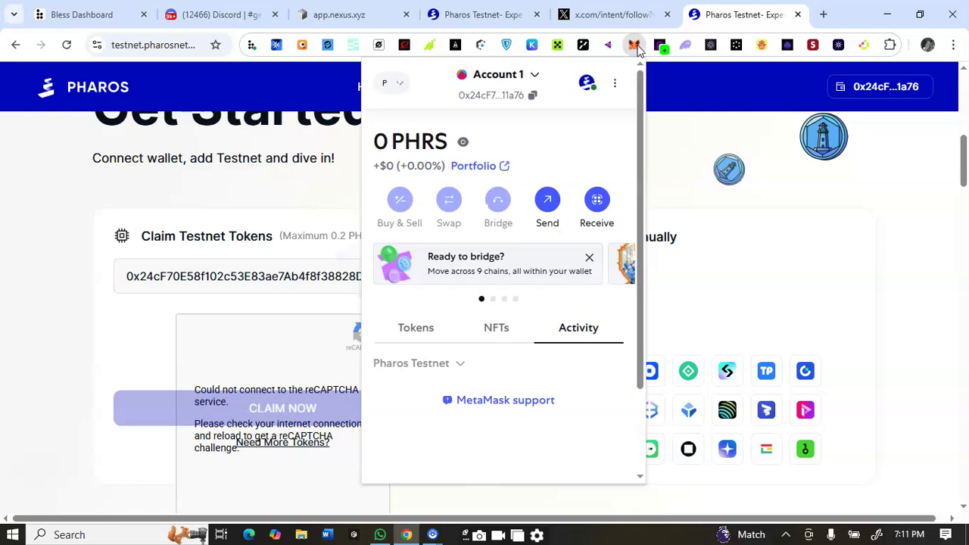
Step: Close MetaMask and reload the page so the faucet's verification challenge loads properly
left_click(862, 264)
scroll(868, 262, "down", 1)
scroll(867, 262, "down", 1)
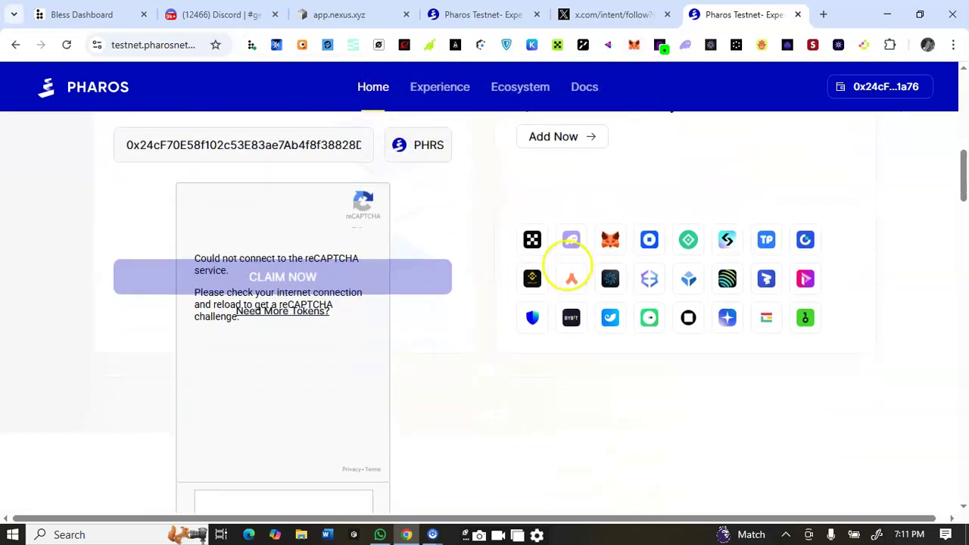
scroll(569, 265, "down", 1)
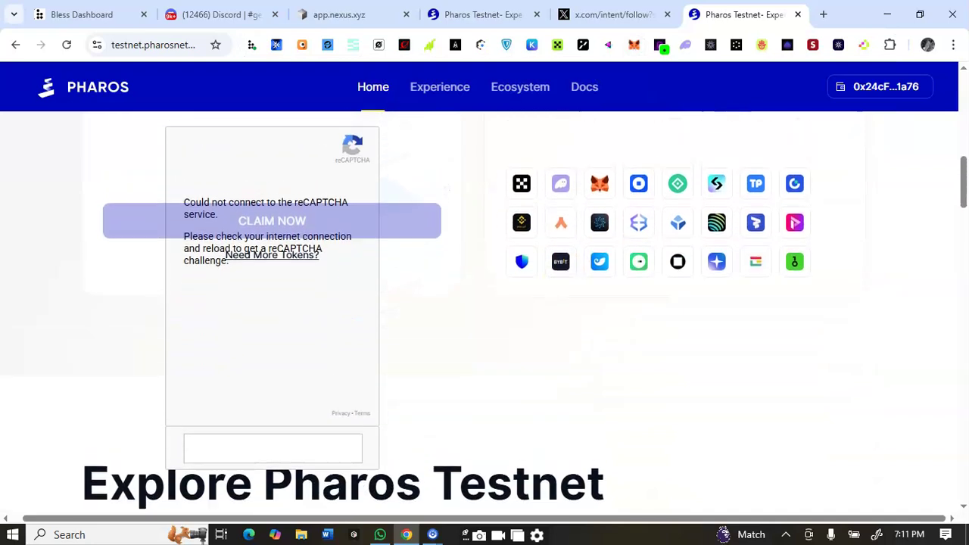
scroll(306, 218, "up", 1)
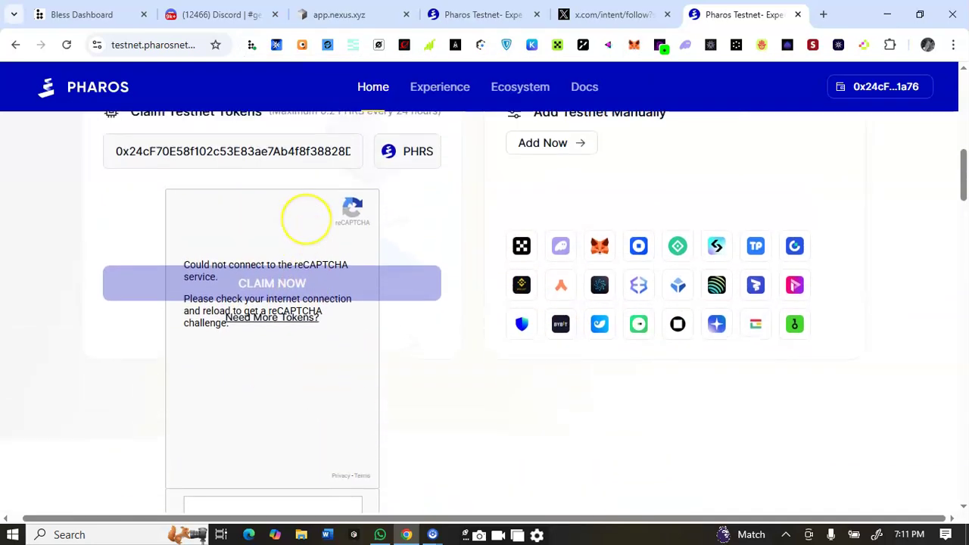
scroll(305, 218, "up", 3)
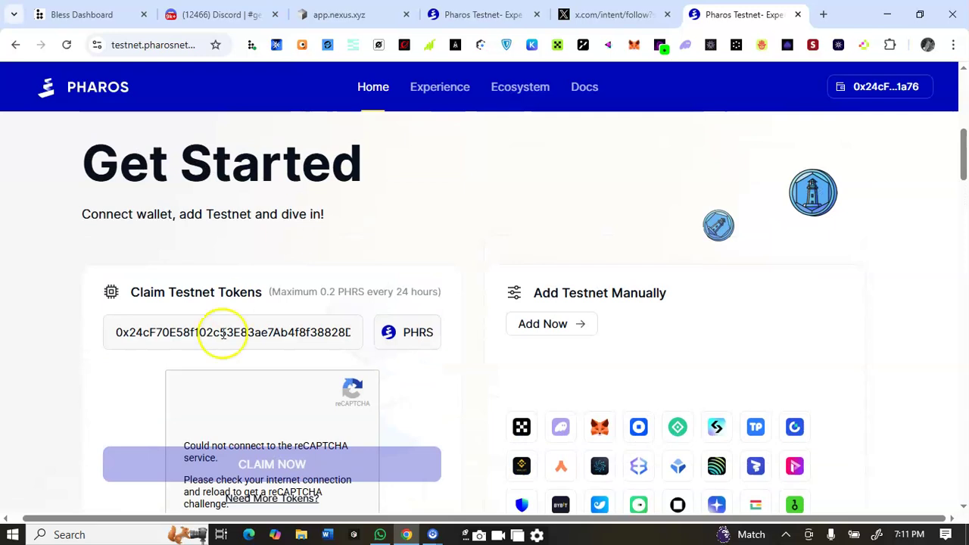
left_click(250, 459)
left_click(68, 45)
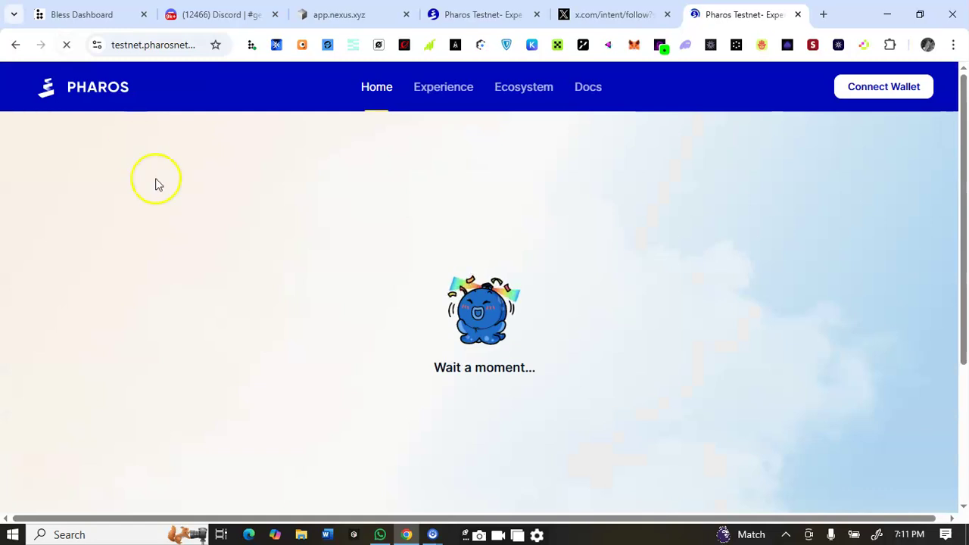
scroll(270, 248, "down", 2)
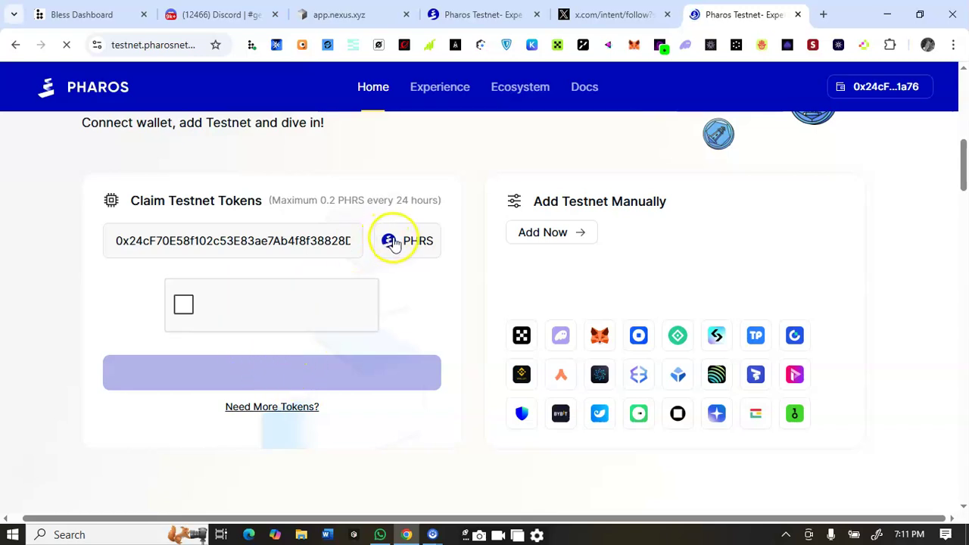
Step: Pass the I'm not a robot check and claim PHRS, retrying the claim once after failure
left_click(187, 311)
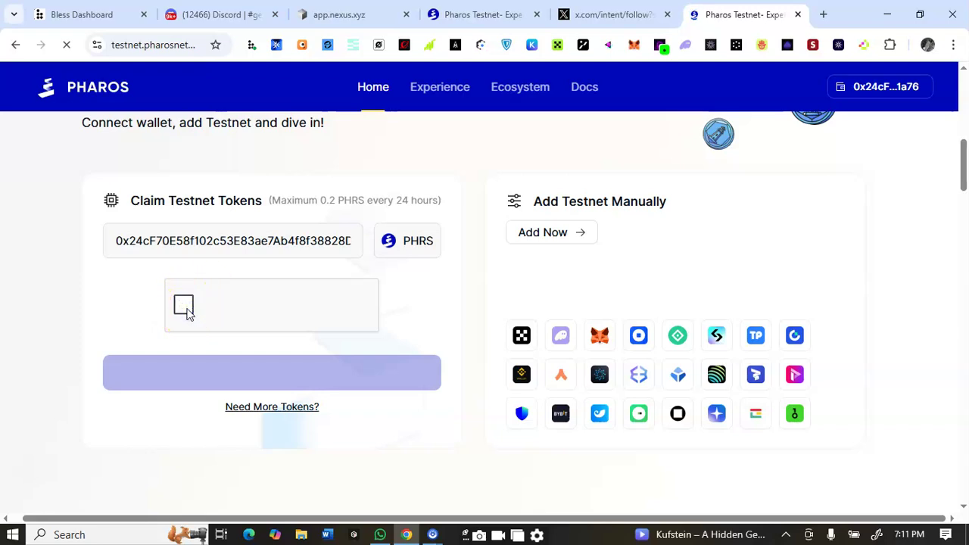
left_click(190, 310)
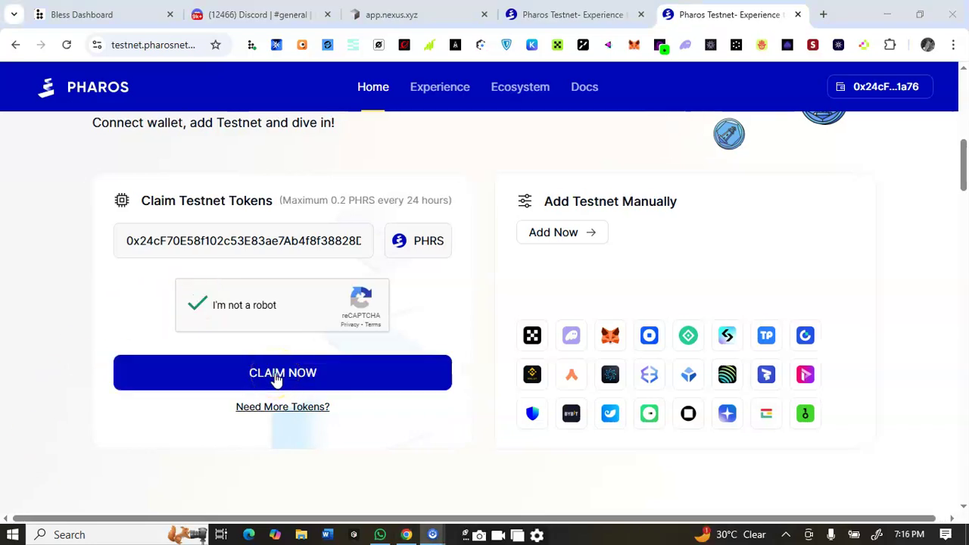
left_click(276, 378)
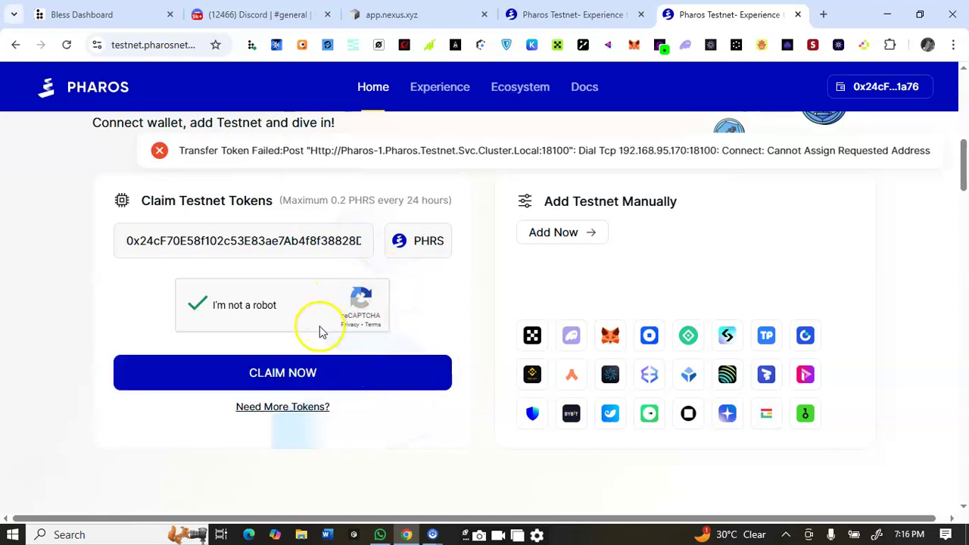
left_click(351, 367)
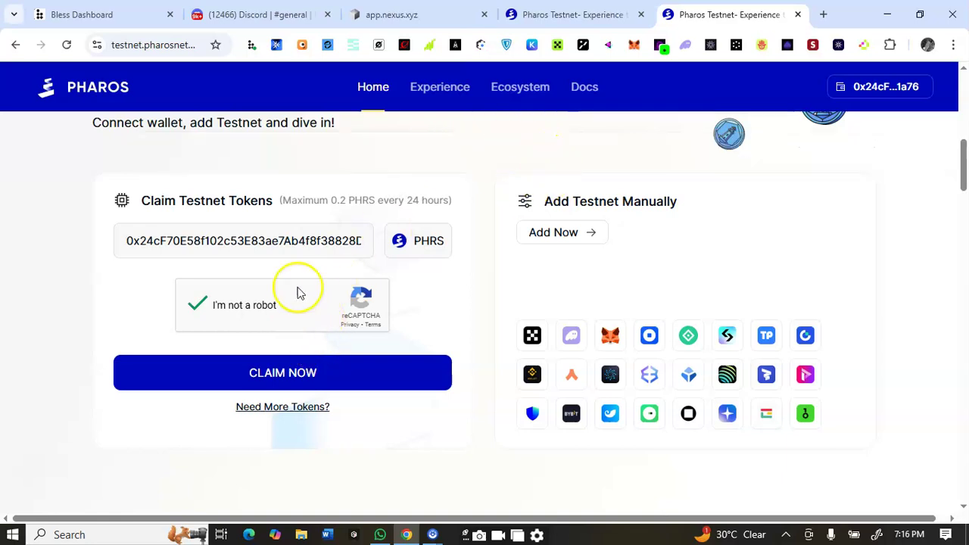
Step: Reload the faucet, then return to the Pharos task list and scroll up to Onchain Tasks
left_click(65, 45)
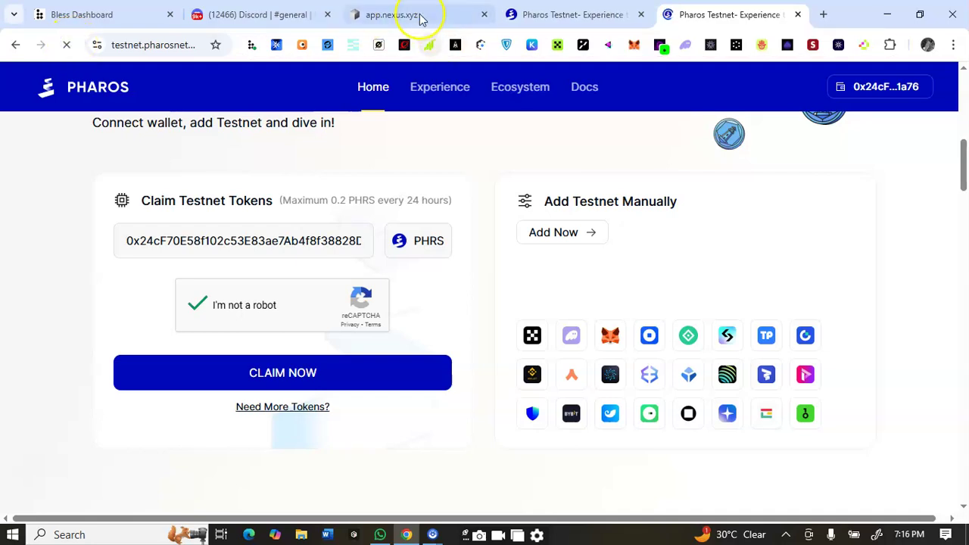
left_click(569, 16)
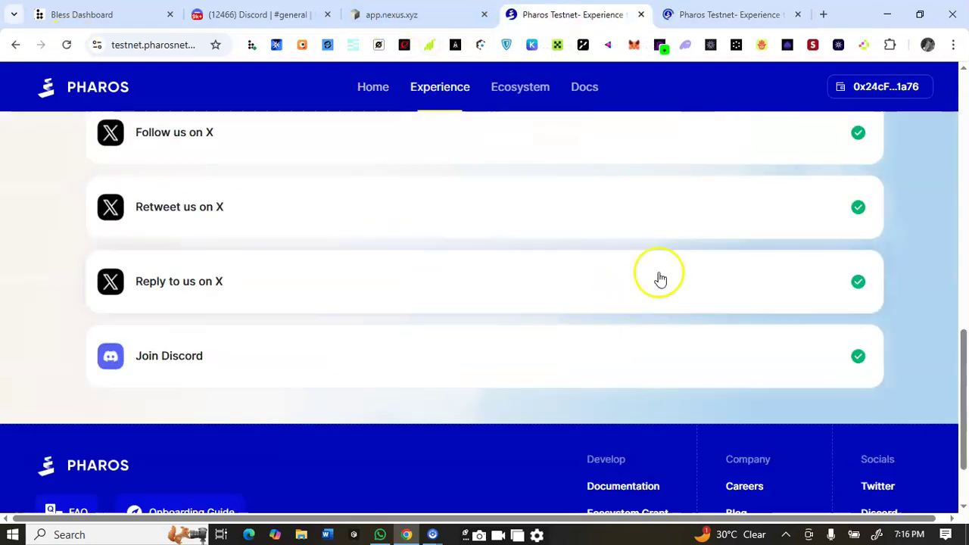
scroll(658, 279, "down", 2)
scroll(668, 265, "up", 4)
scroll(484, 310, "up", 2)
scroll(484, 310, "up", 2)
scroll(696, 140, "up", 1)
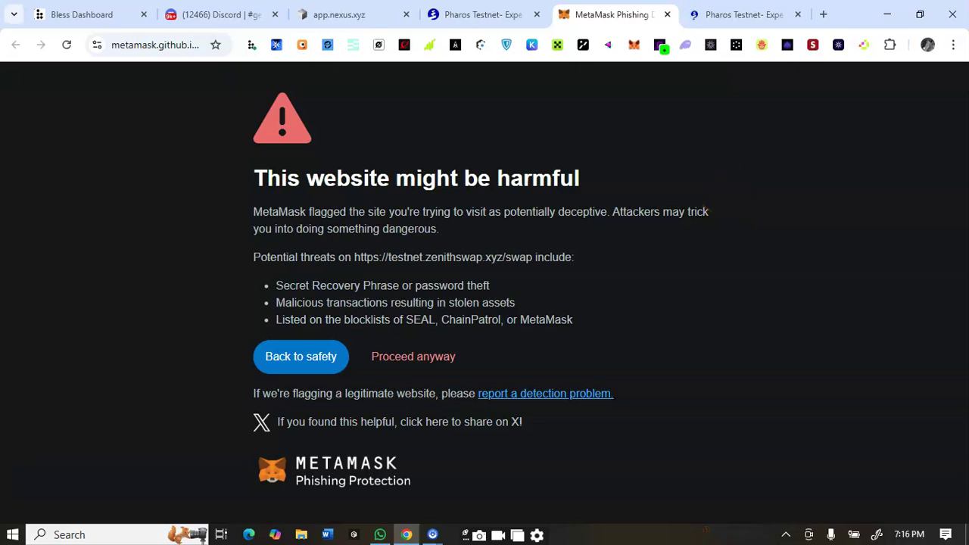
Step: Continue past the warning to Zenith swap, set PHRS to pay, and try choosing the receive token
left_click(415, 357)
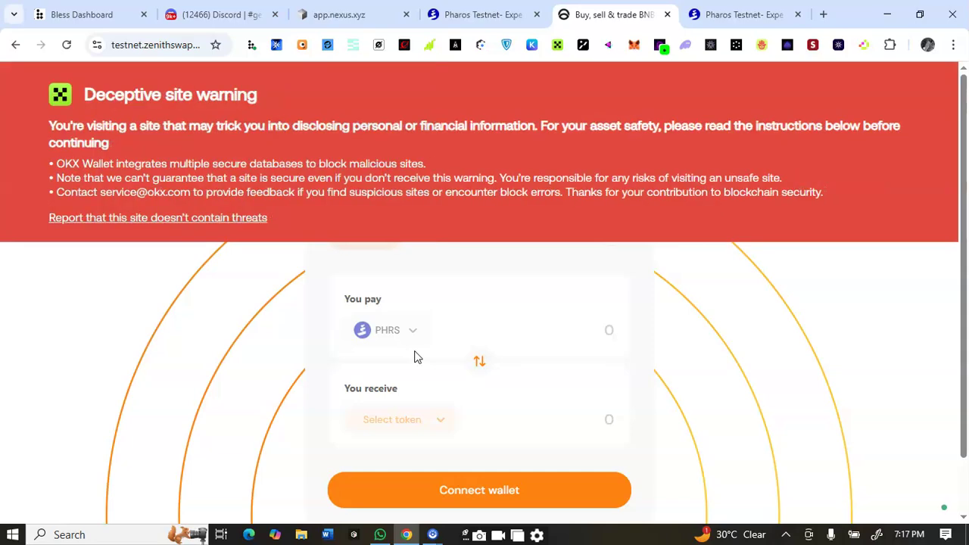
scroll(414, 356, "down", 1)
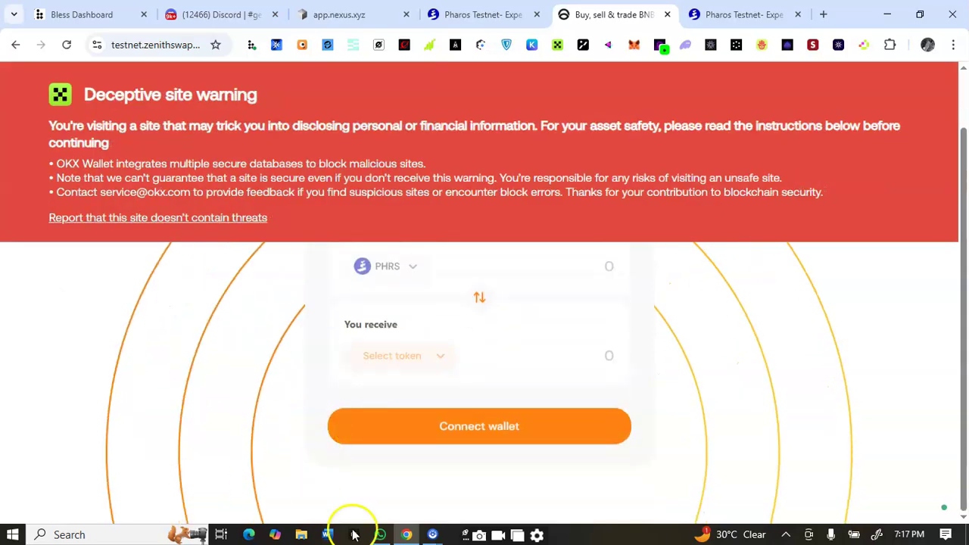
scroll(410, 439, "up", 1)
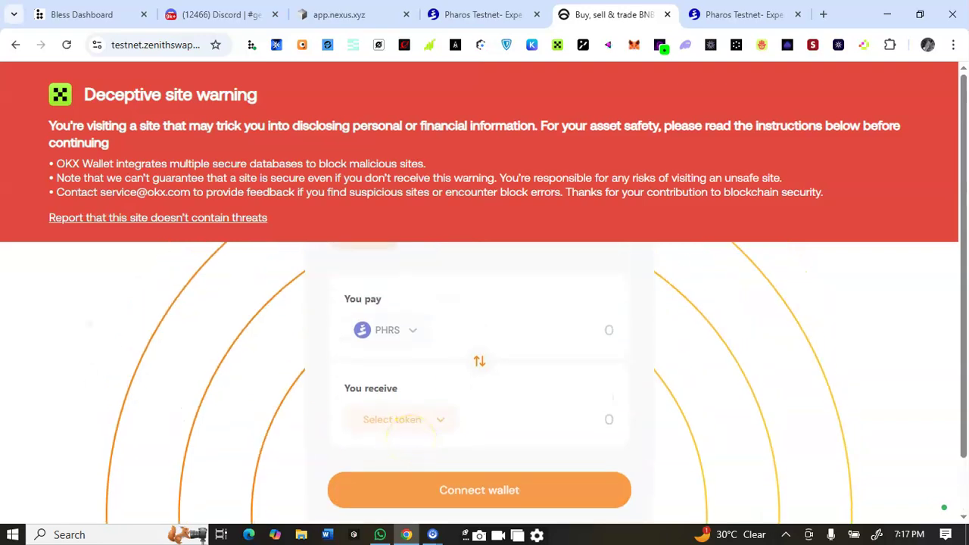
left_click(417, 334)
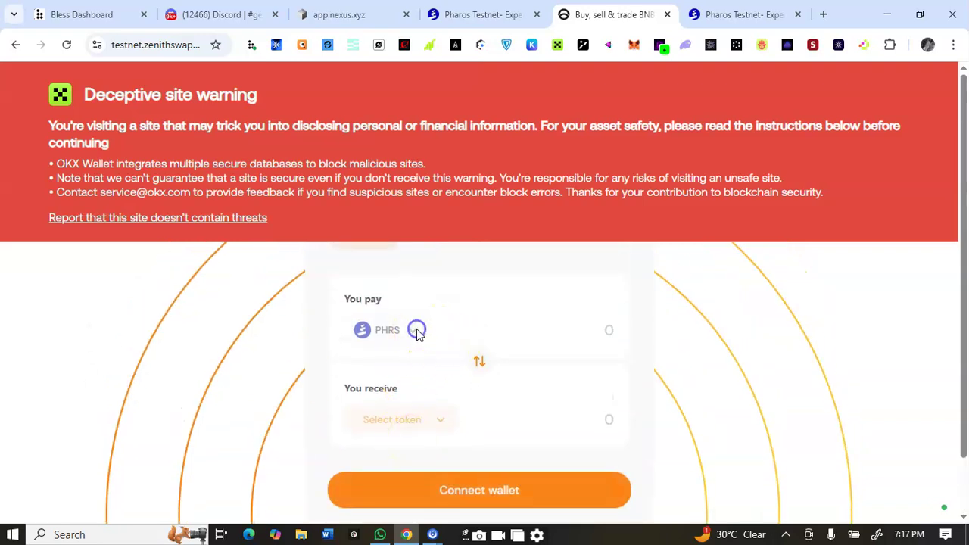
left_click(434, 422)
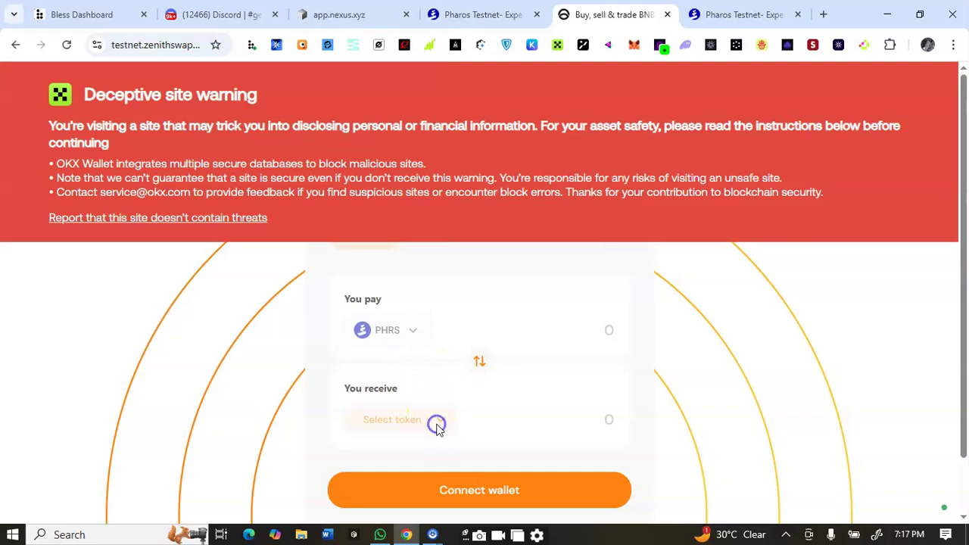
Step: Switch to Discord and scroll through the Pharos #announcements messages
left_click(469, 13)
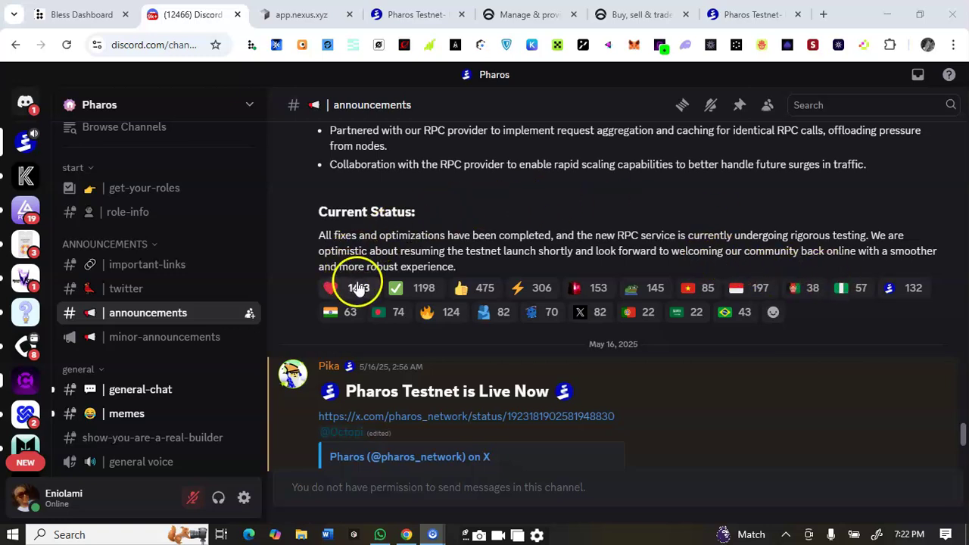
mouse_move(495, 312)
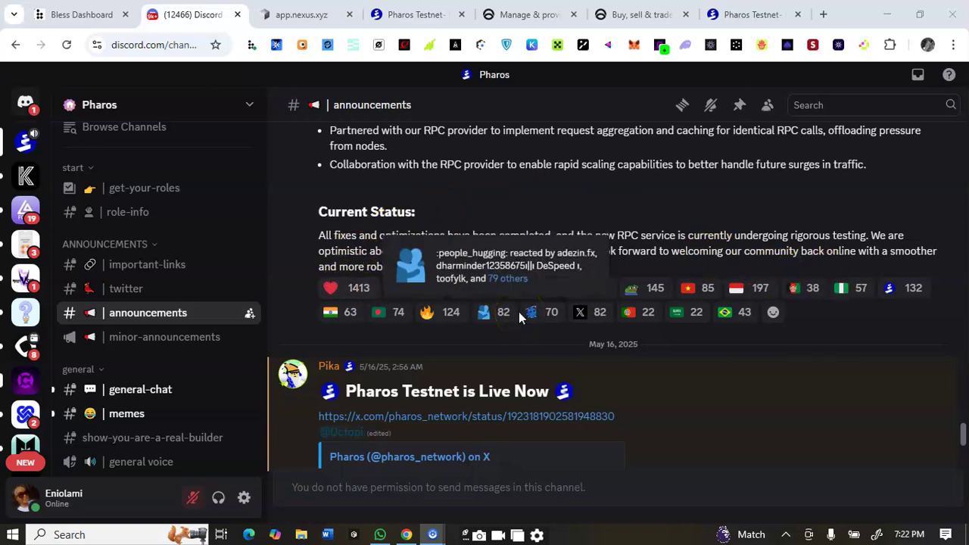
scroll(519, 312, "down", 2)
scroll(454, 378, "down", 2)
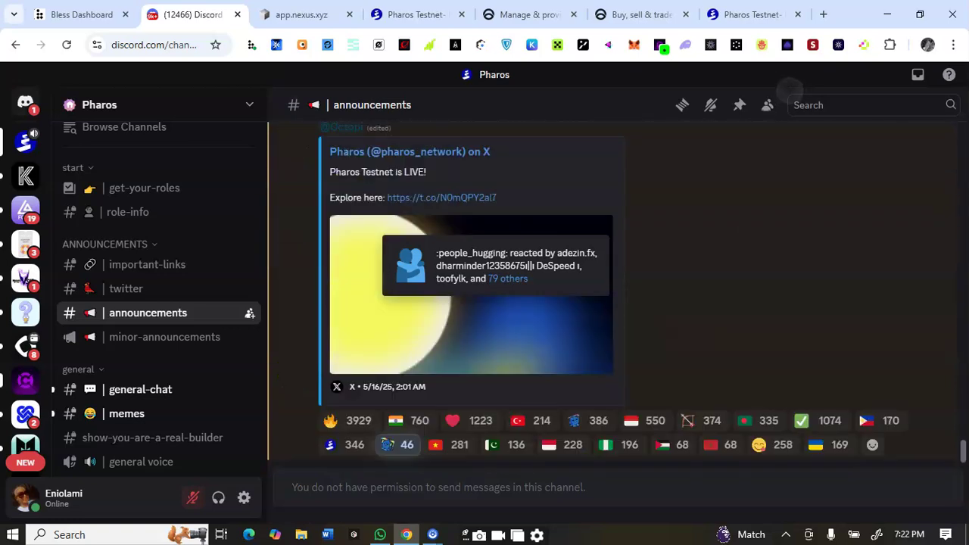
scroll(387, 445, "up", 3)
scroll(388, 444, "up", 1)
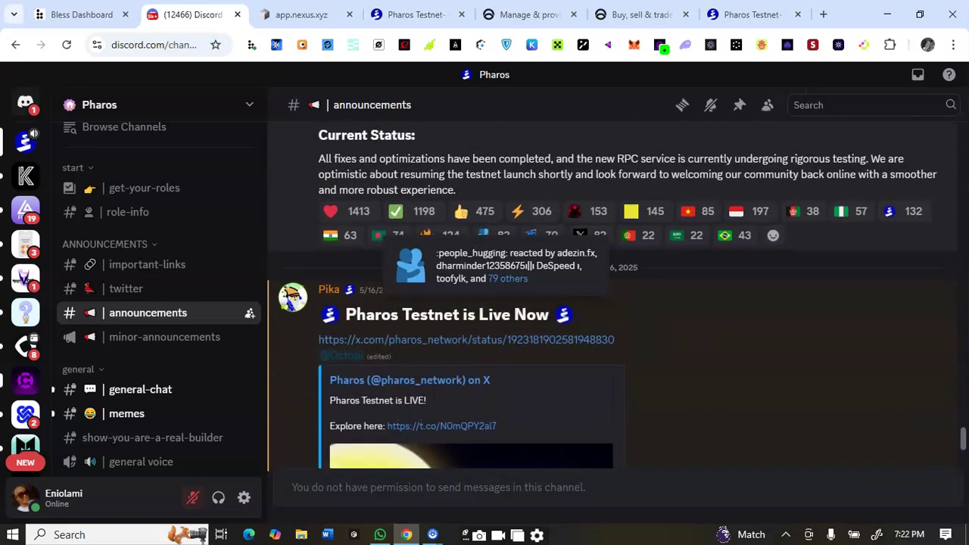
Step: Glance at the Zenith swap and liquidity tabs, then return to the Discord announcements
left_click(633, 17)
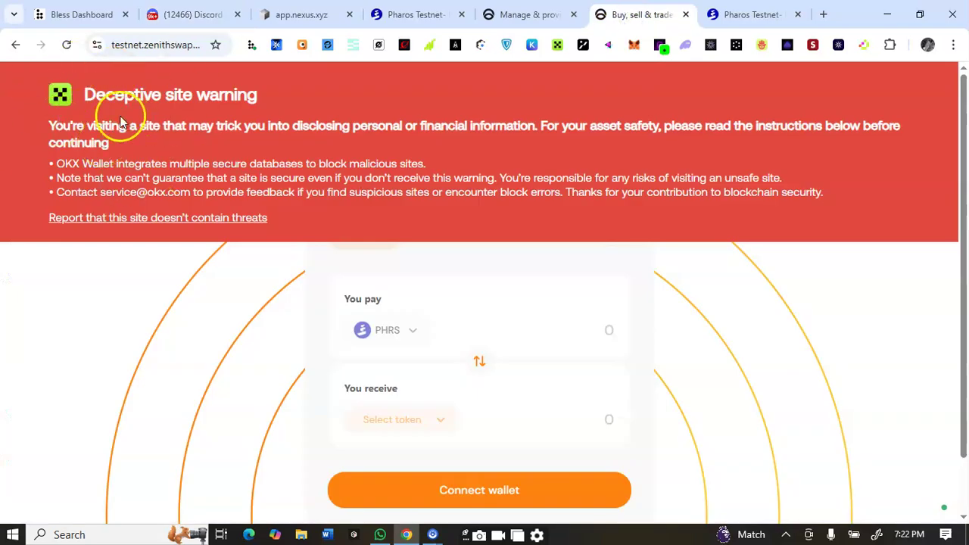
left_click(513, 18)
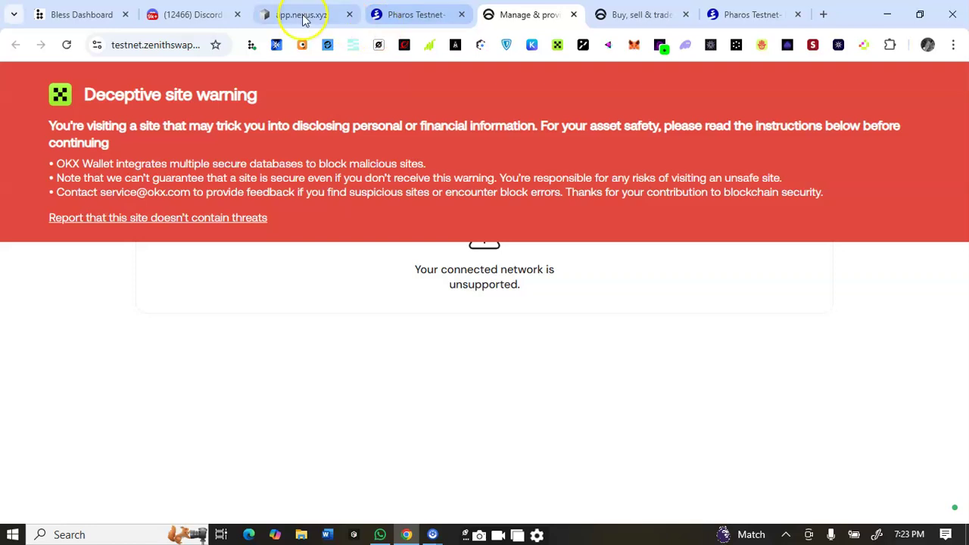
left_click(207, 13)
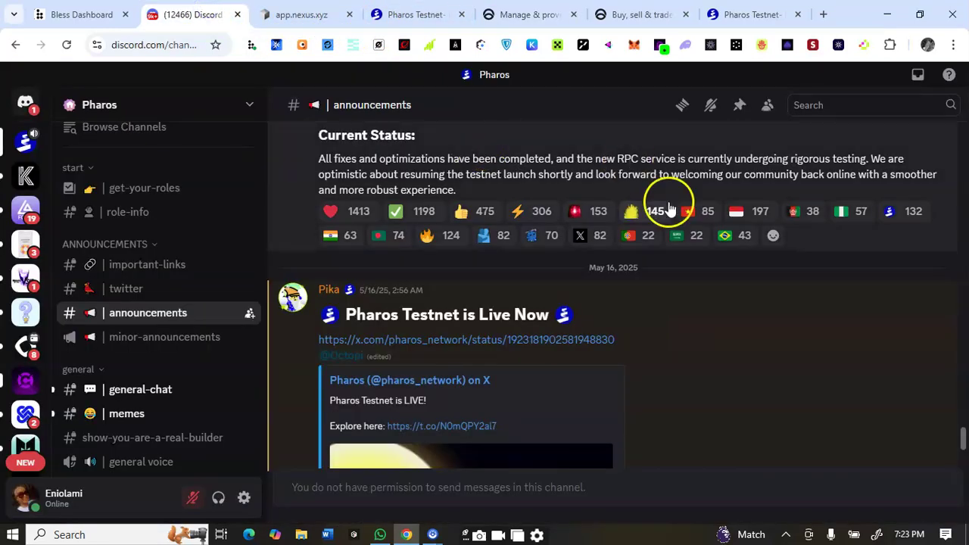
Step: Read up through the RPC fixes announcement, then return to the Pharos Onchain Tasks page
scroll(660, 205, "up", 2)
scroll(636, 326, "up", 1)
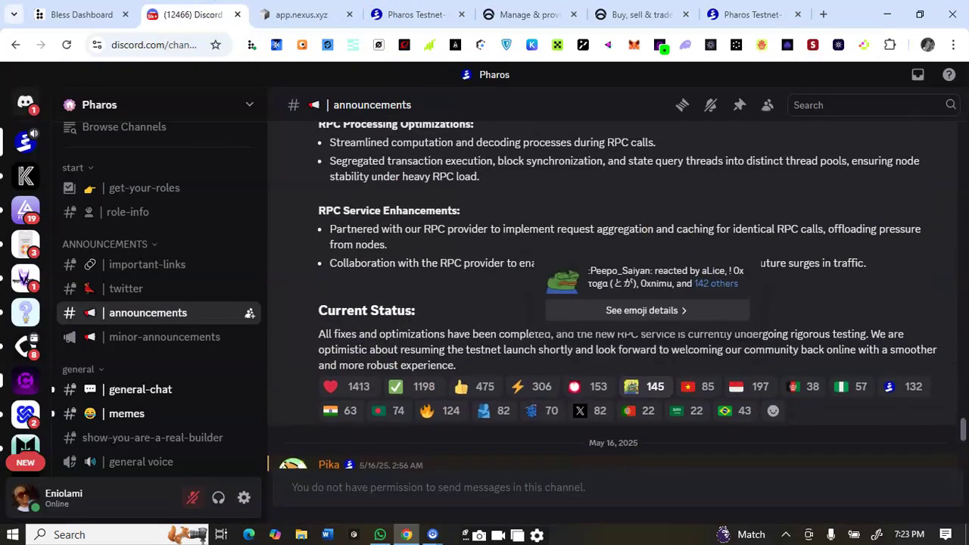
scroll(399, 242, "up", 1)
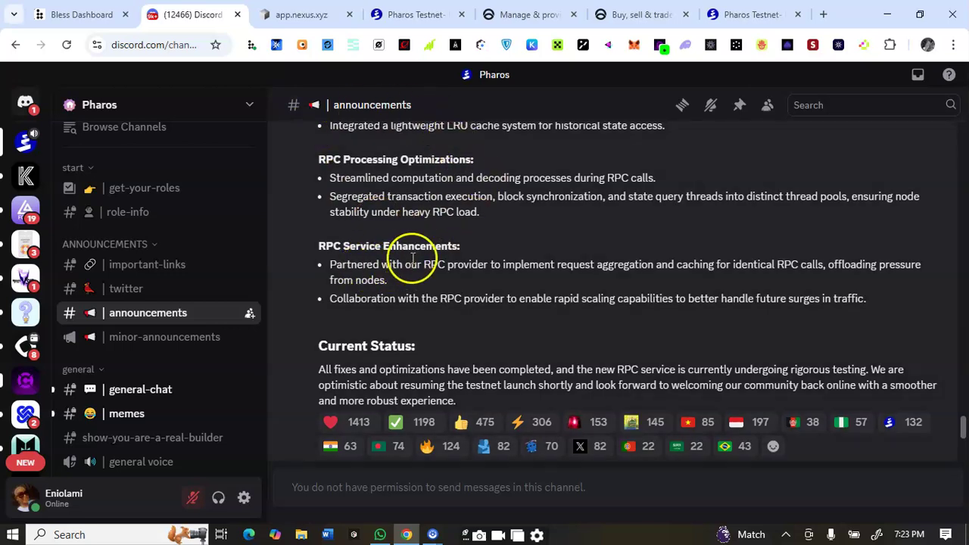
scroll(411, 255, "up", 1)
scroll(386, 162, "up", 3)
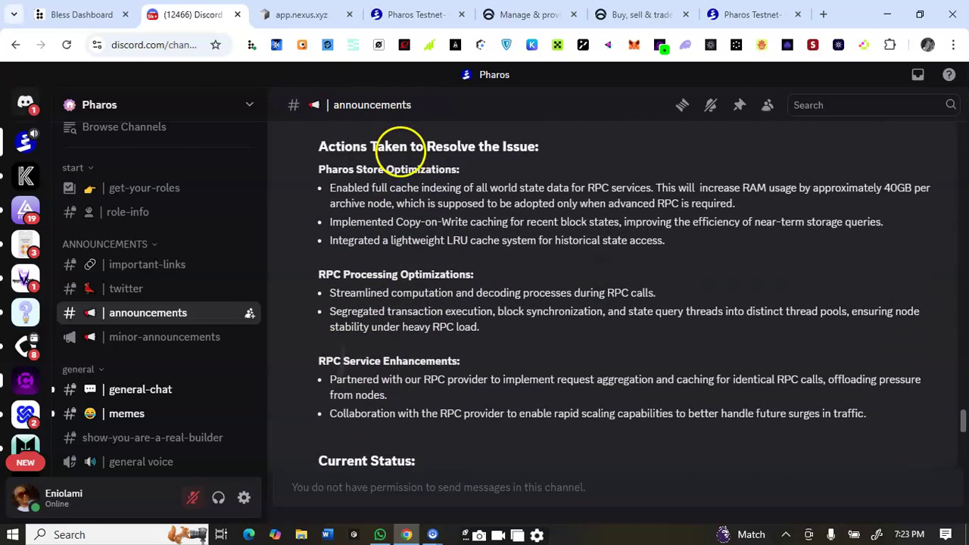
scroll(400, 148, "up", 1)
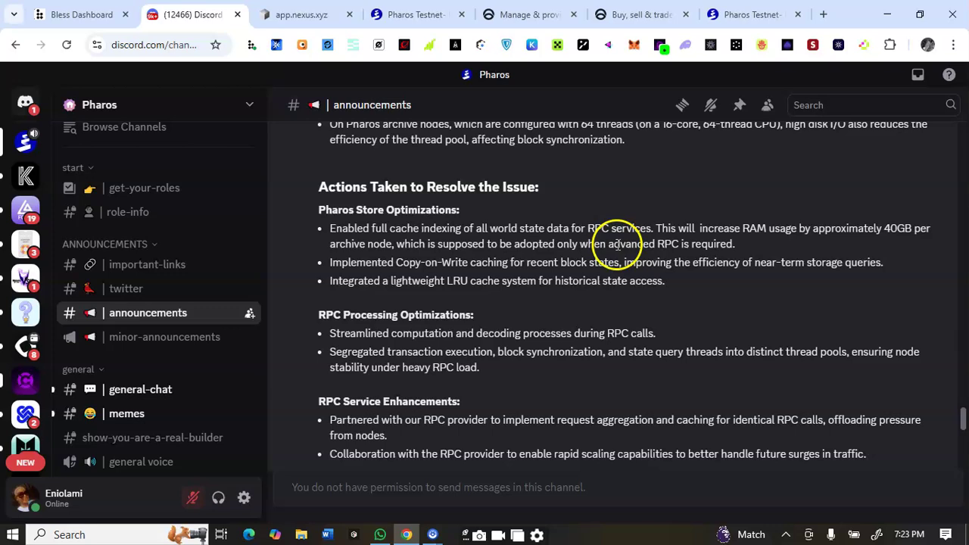
scroll(620, 227, "up", 3)
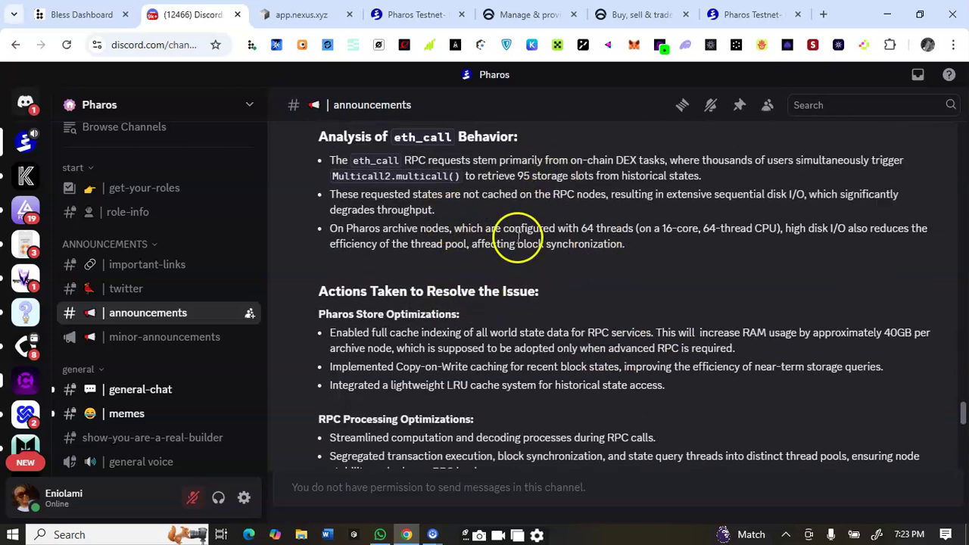
scroll(523, 259, "up", 4)
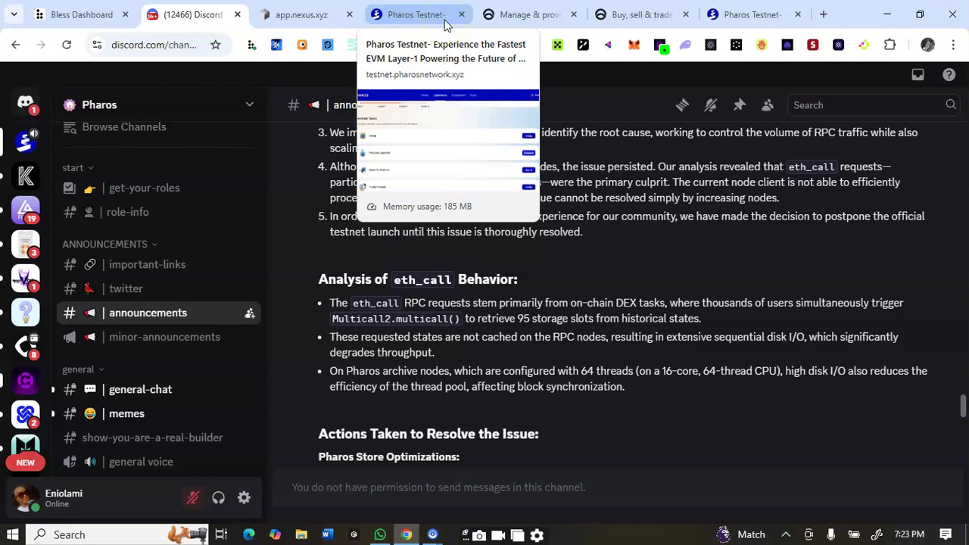
left_click(424, 97)
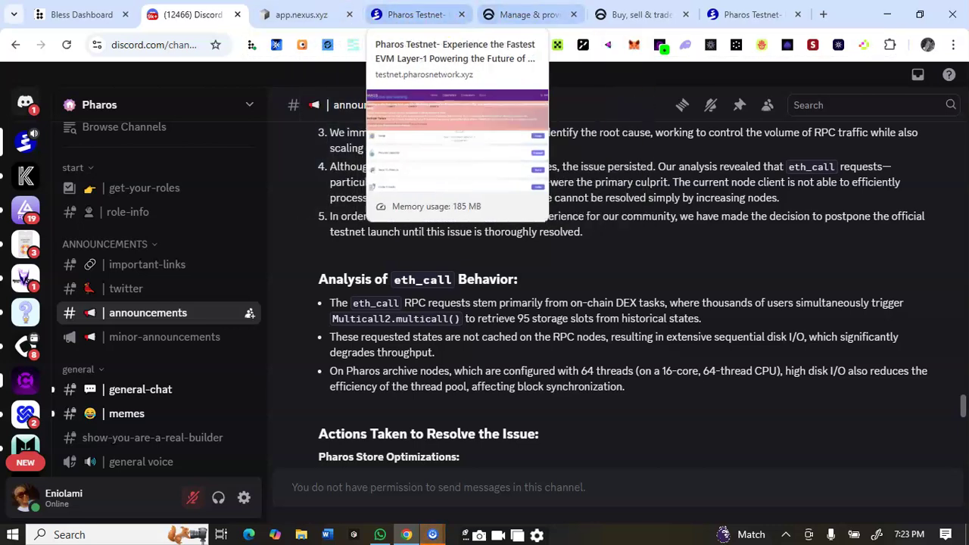
left_click(424, 15)
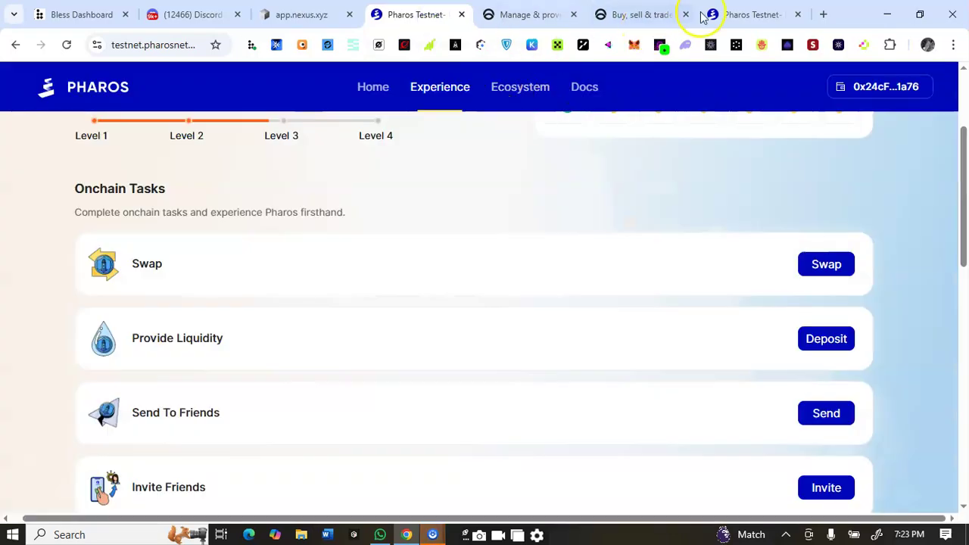
Step: Request faucet PHRS, check the Zenith liquidity and swap pages, then return to the faucet
left_click(734, 14)
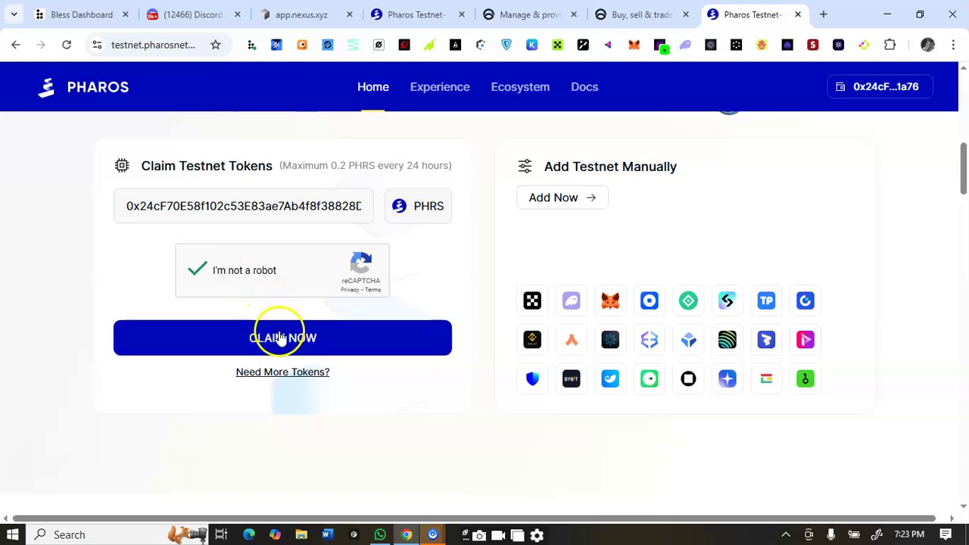
left_click(279, 335)
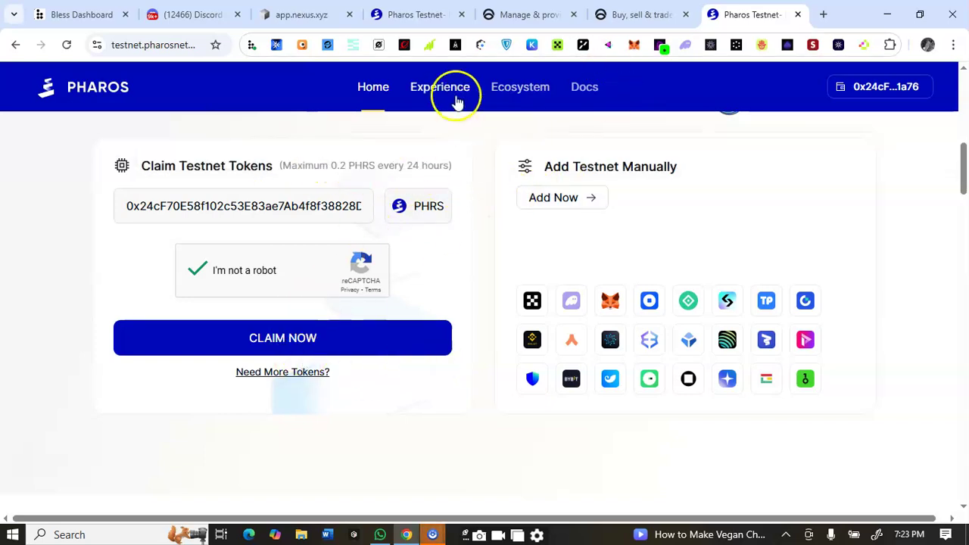
left_click(512, 23)
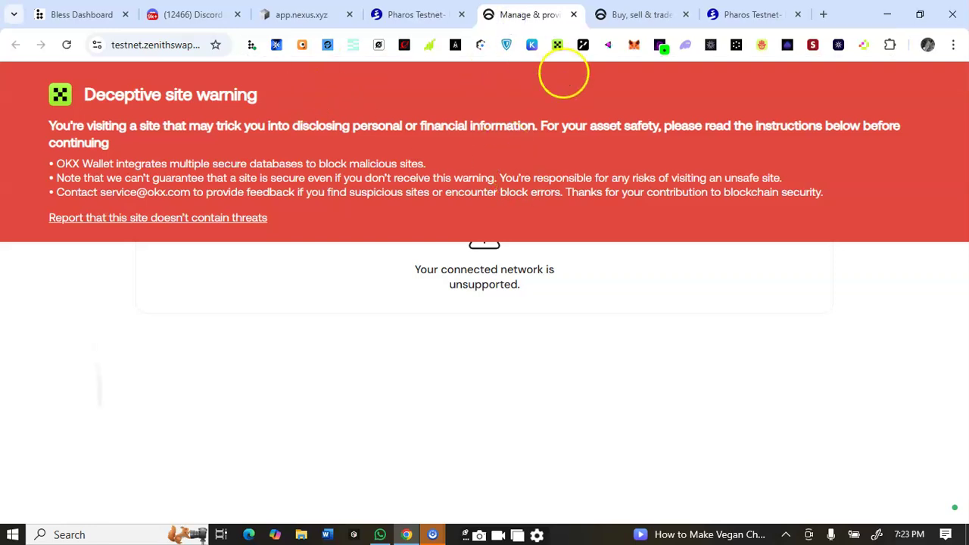
left_click(648, 16)
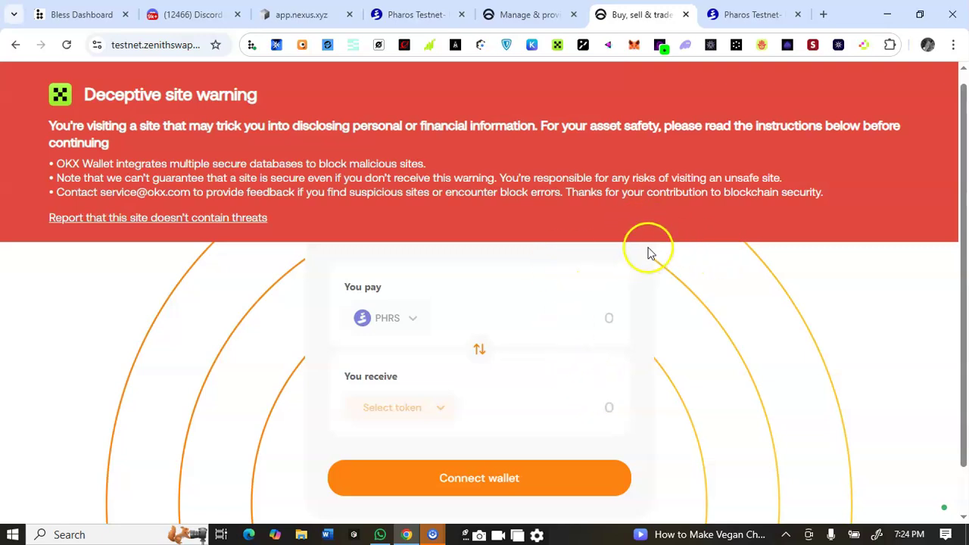
left_click(539, 17)
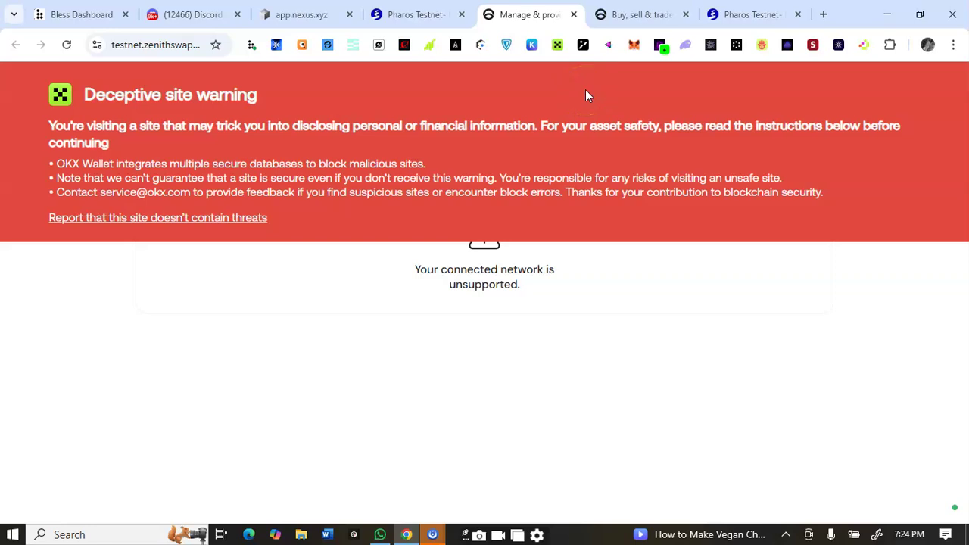
left_click(606, 192)
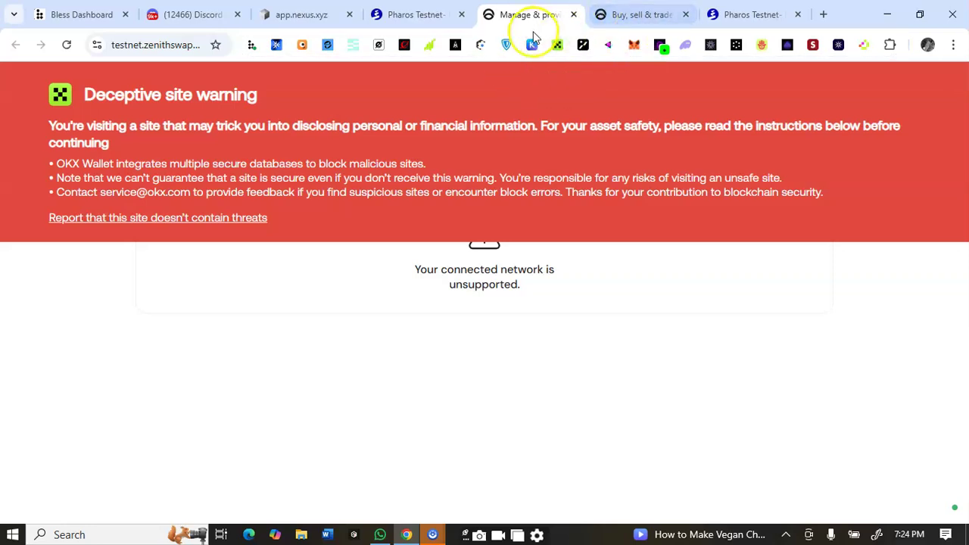
left_click(756, 16)
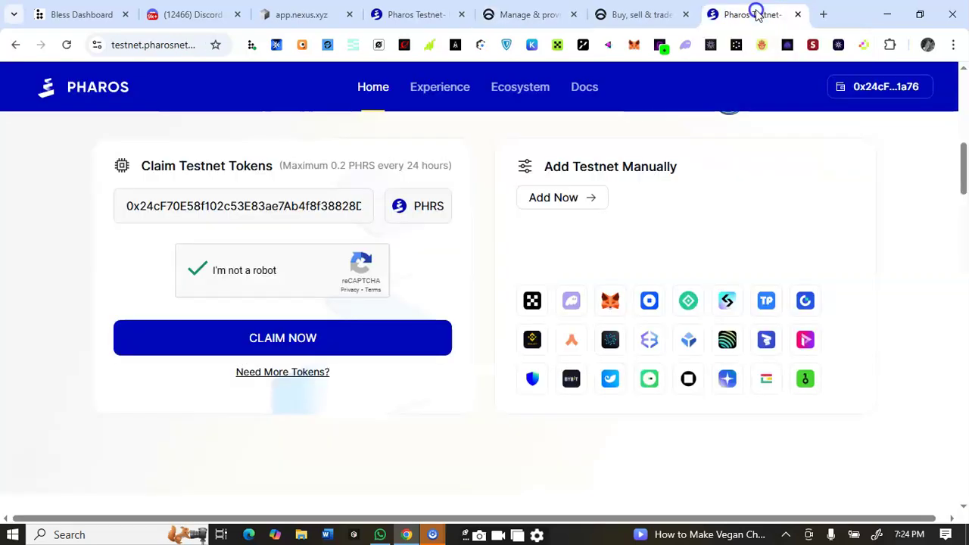
Step: Claim faucet PHRS so the 24-hour countdown starts, then switch to the Zenith swap page
left_click(375, 340)
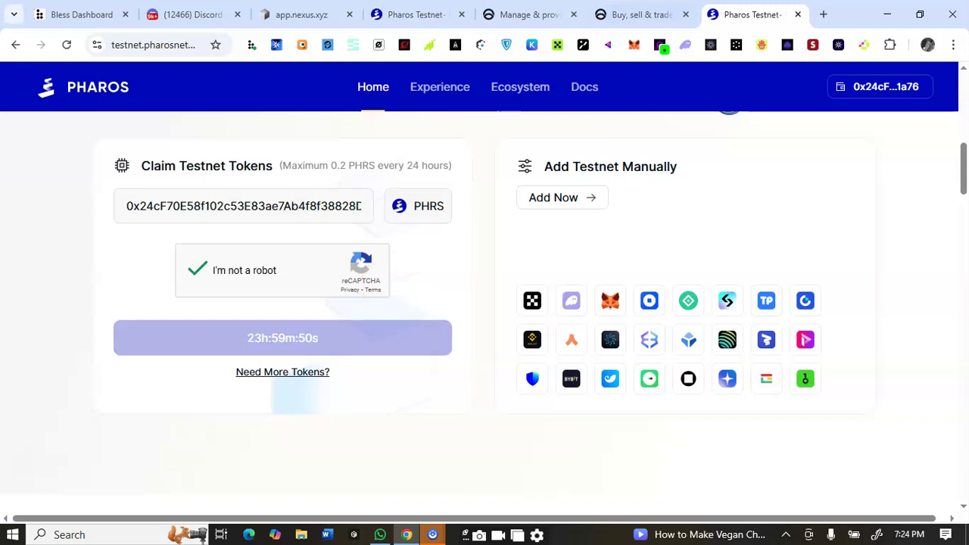
left_click(659, 21)
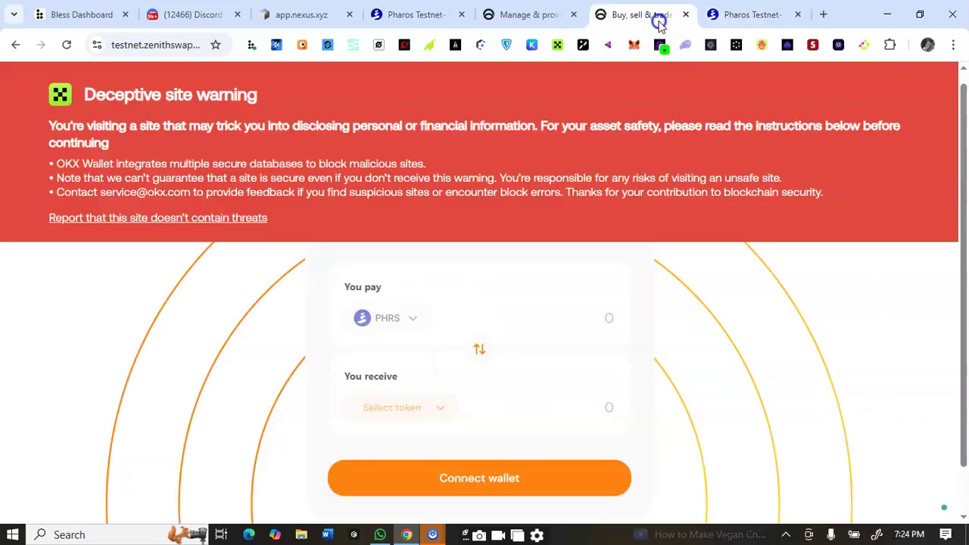
Step: Bring up Zenith's wallet options showing OKX Wallet, then return to Pharos Onchain Tasks
left_click(525, 478)
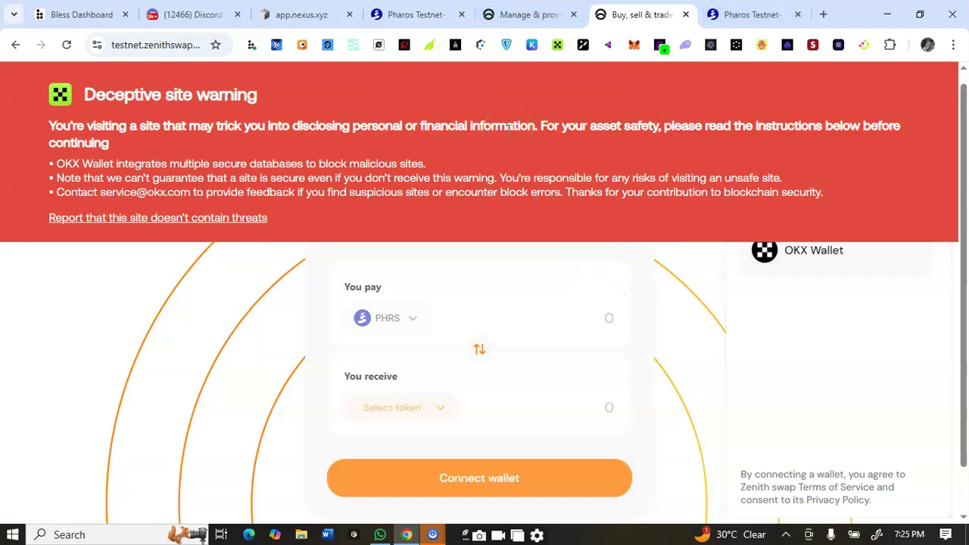
left_click(422, 15)
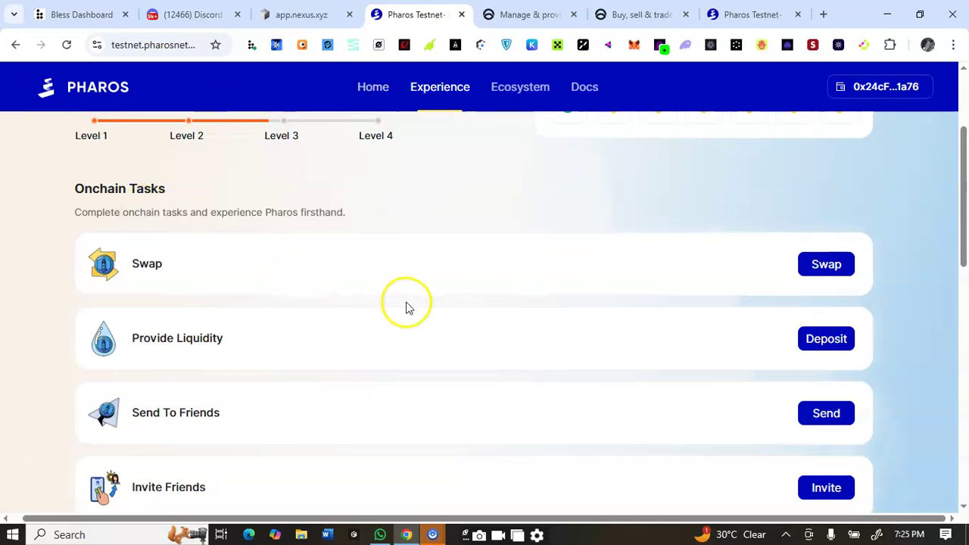
scroll(405, 307, "up", 2)
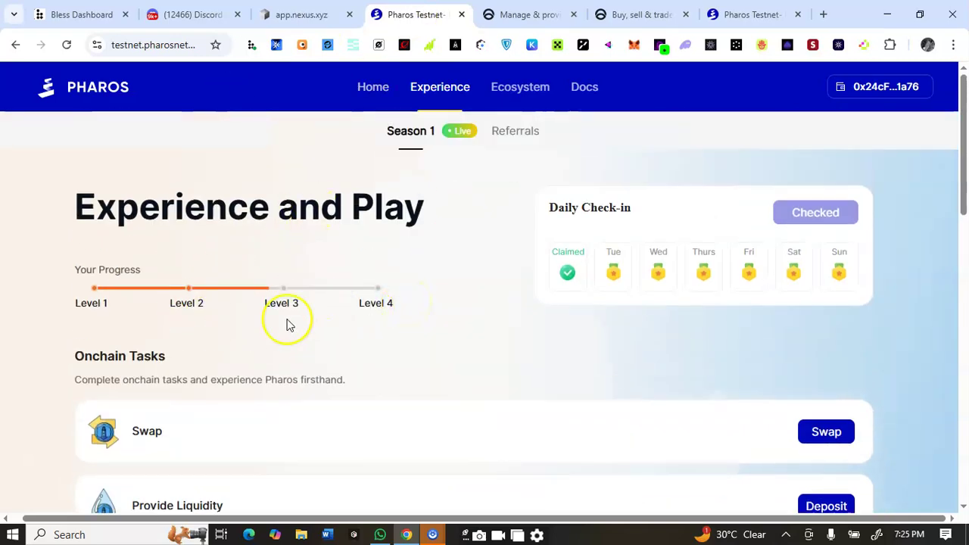
scroll(460, 305, "down", 1)
scroll(463, 305, "down", 3)
scroll(463, 305, "down", 3)
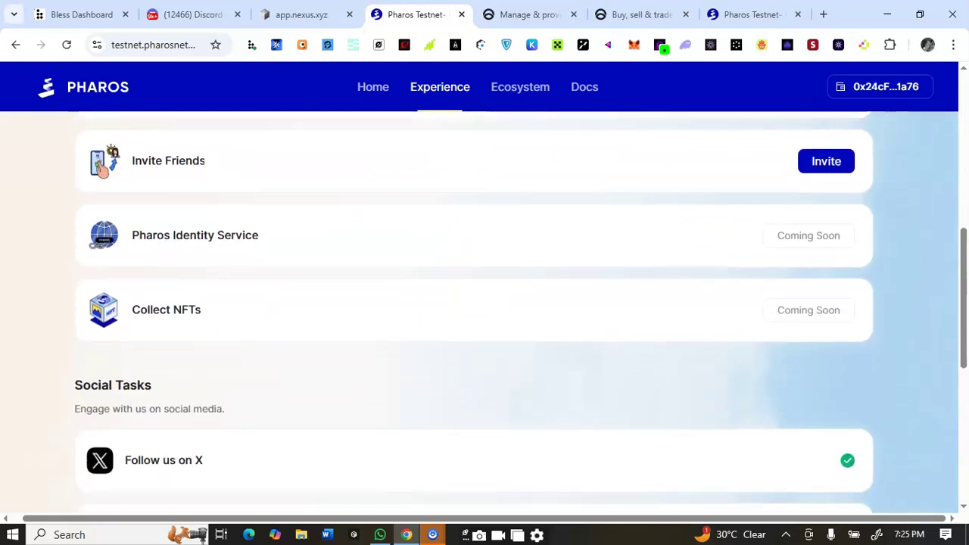
scroll(463, 305, "down", 2)
scroll(463, 305, "down", 2)
scroll(463, 305, "up", 1)
scroll(463, 305, "up", 4)
scroll(463, 305, "up", 6)
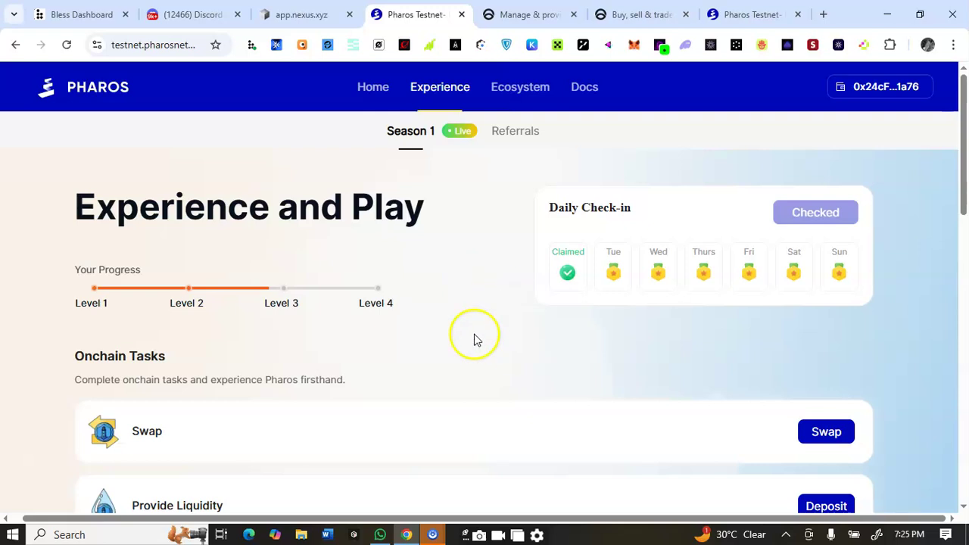